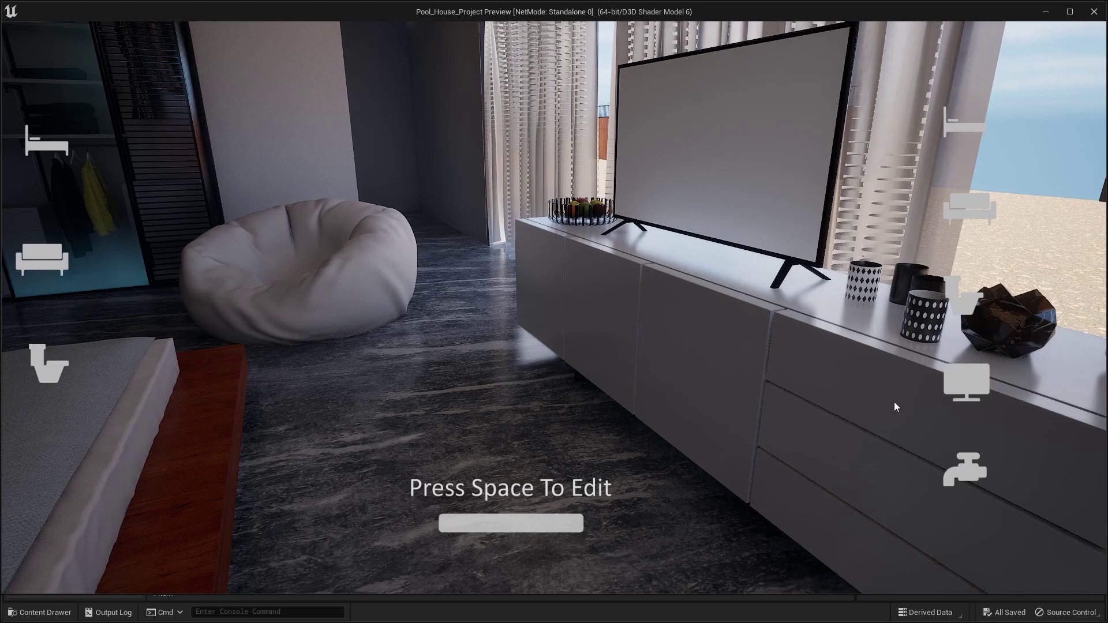
Step: Show the TV's play and stop options and briefly play-test the level
left_click(960, 381)
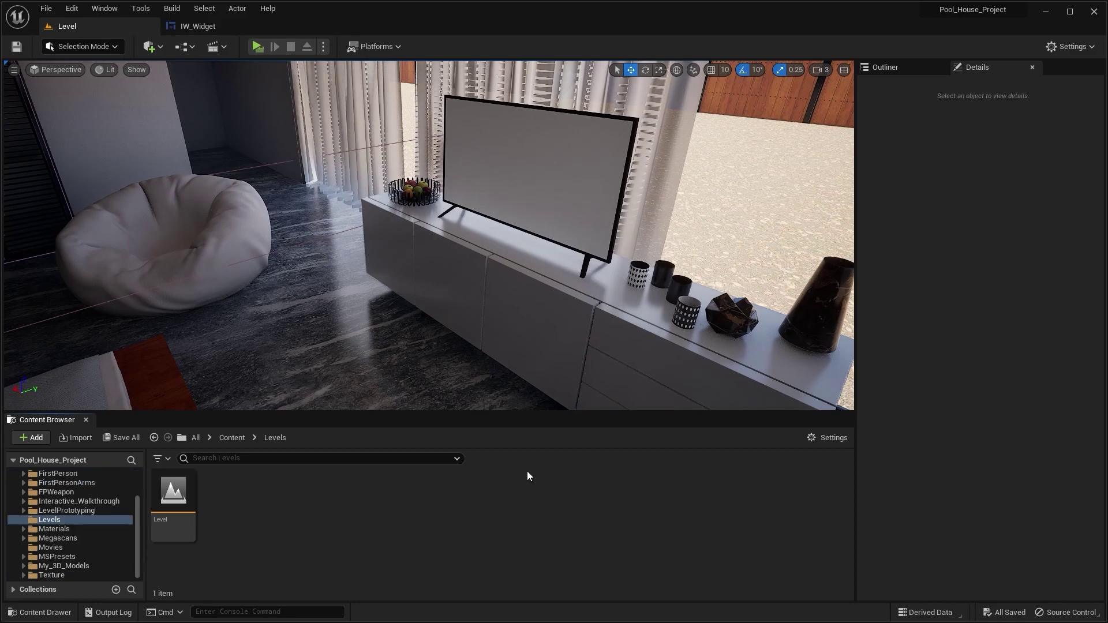
left_click(259, 47)
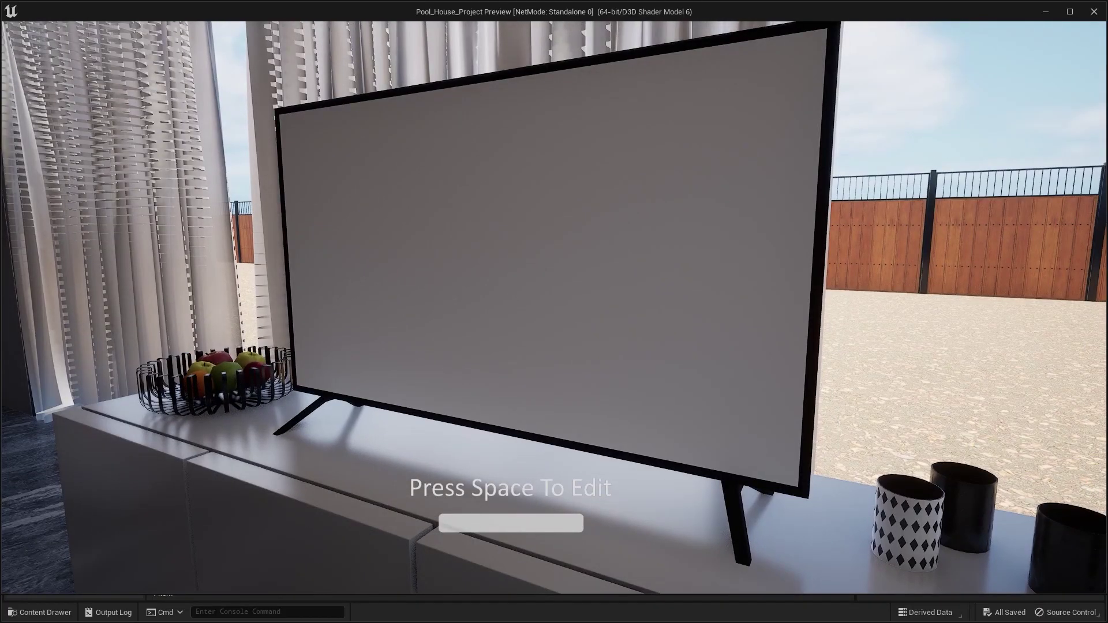
key("Escape")
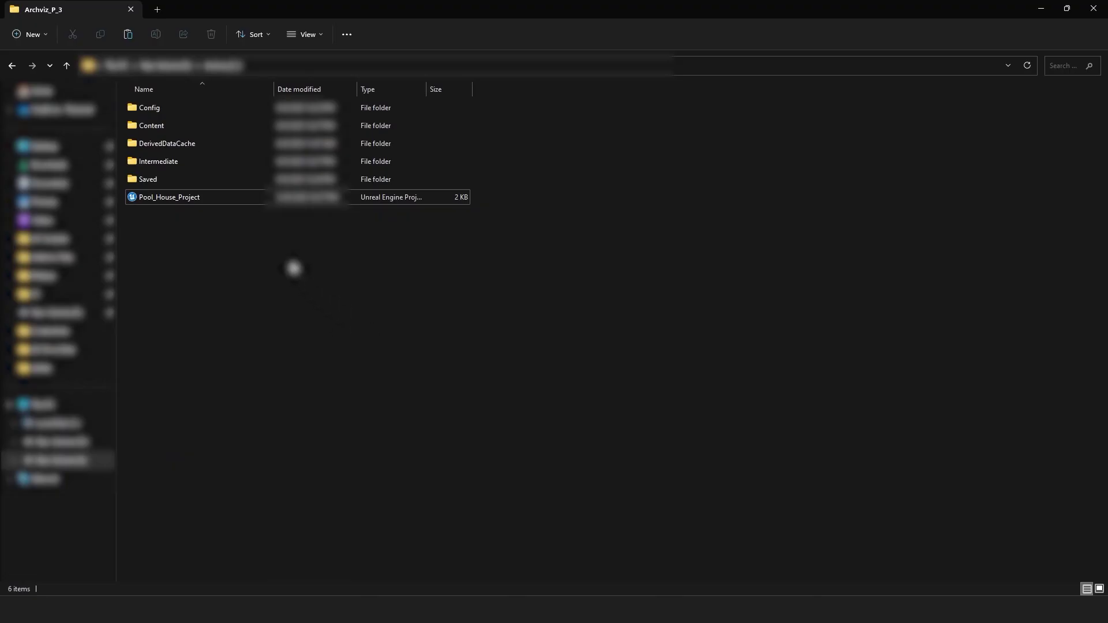
Step: Paste the Lecture_35 MP4 into the project's Content/Movies folder
double_click(225, 128)
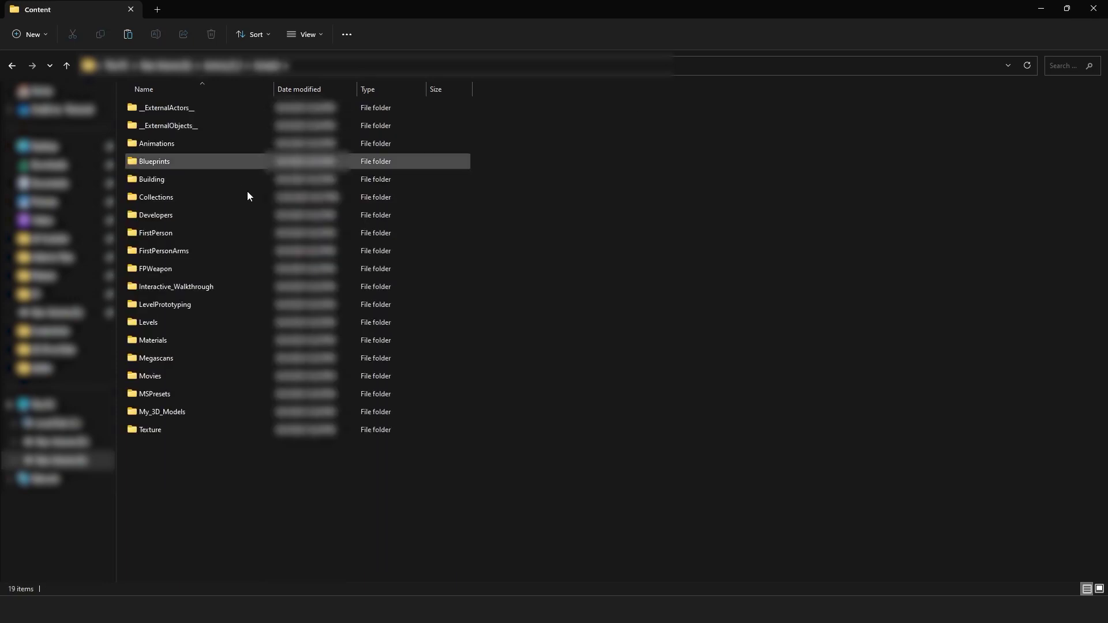
double_click(204, 376)
key("ctrl+v")
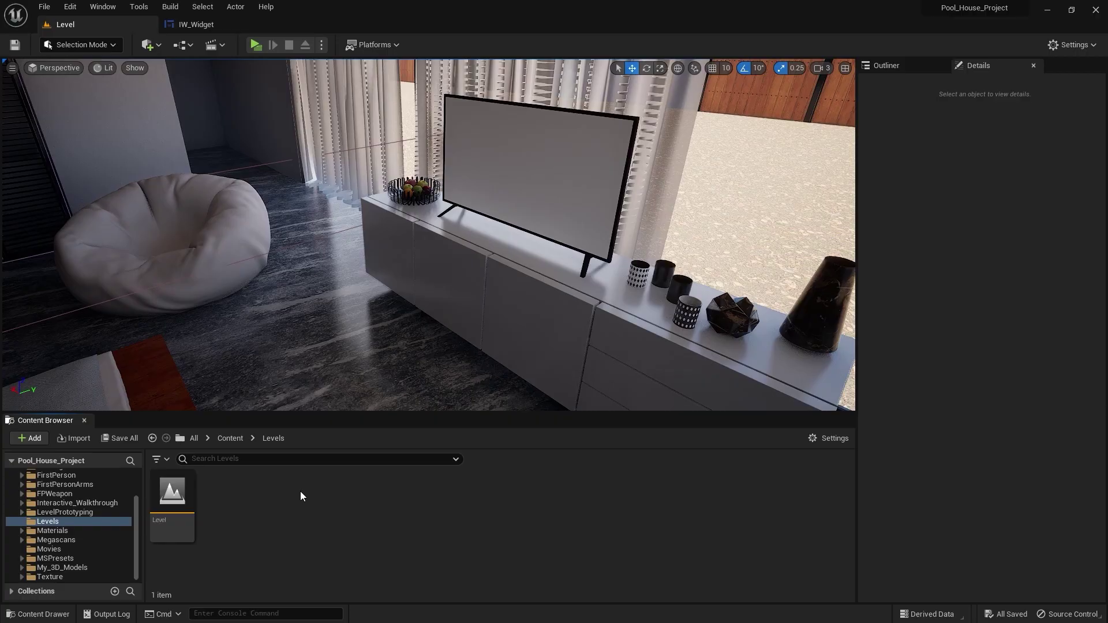
Step: Play-test the level, watch the TV play the Lecture_35 video, then exit
left_click(255, 45)
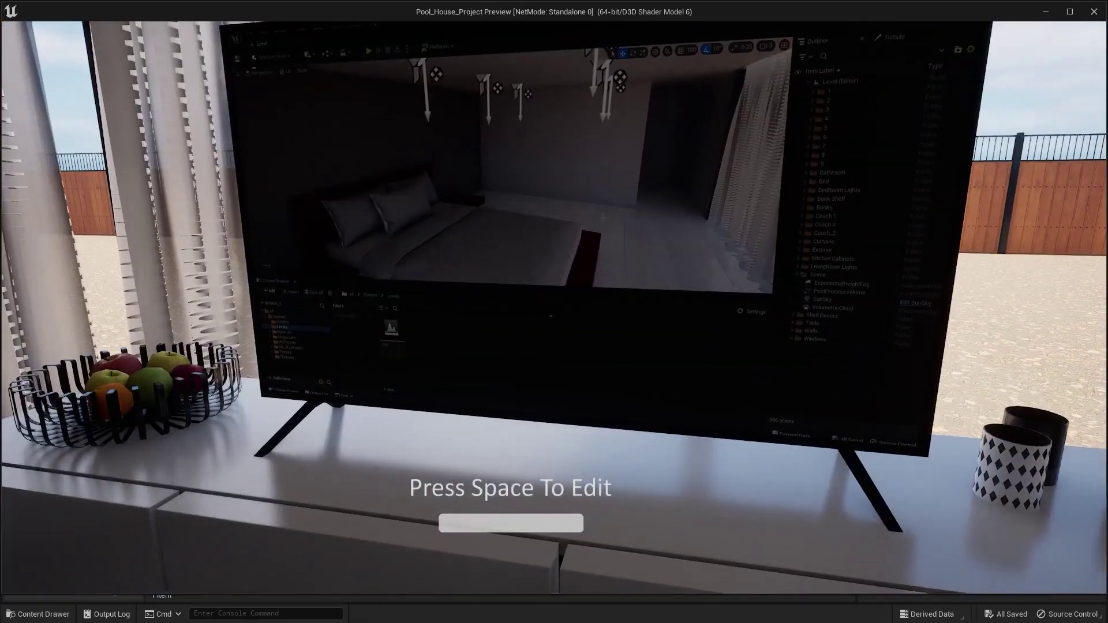
key("Escape")
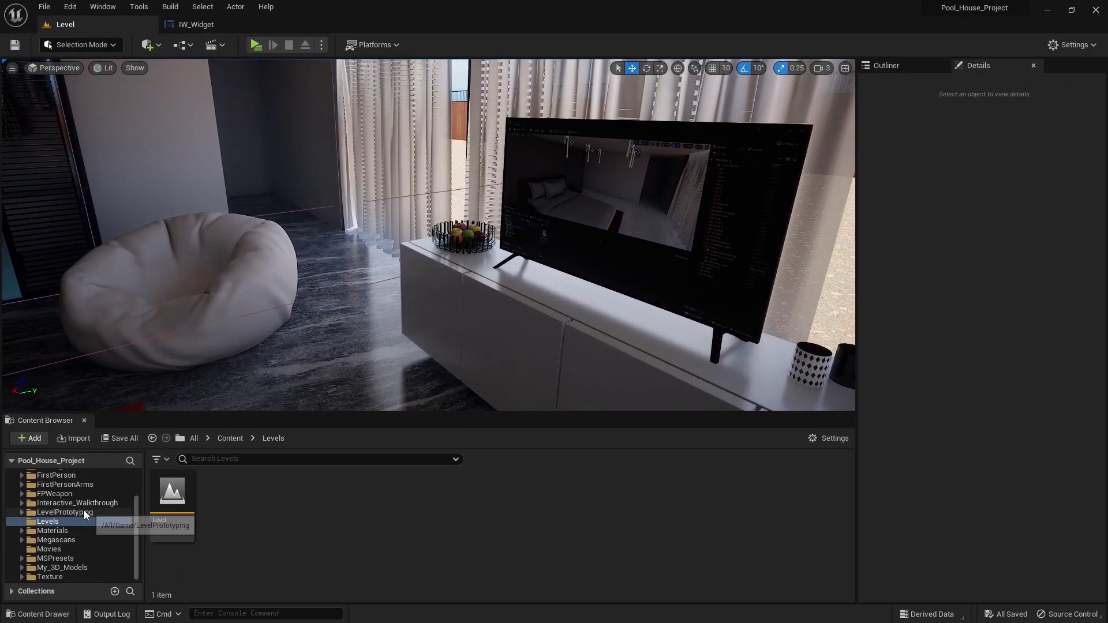
left_click(78, 503)
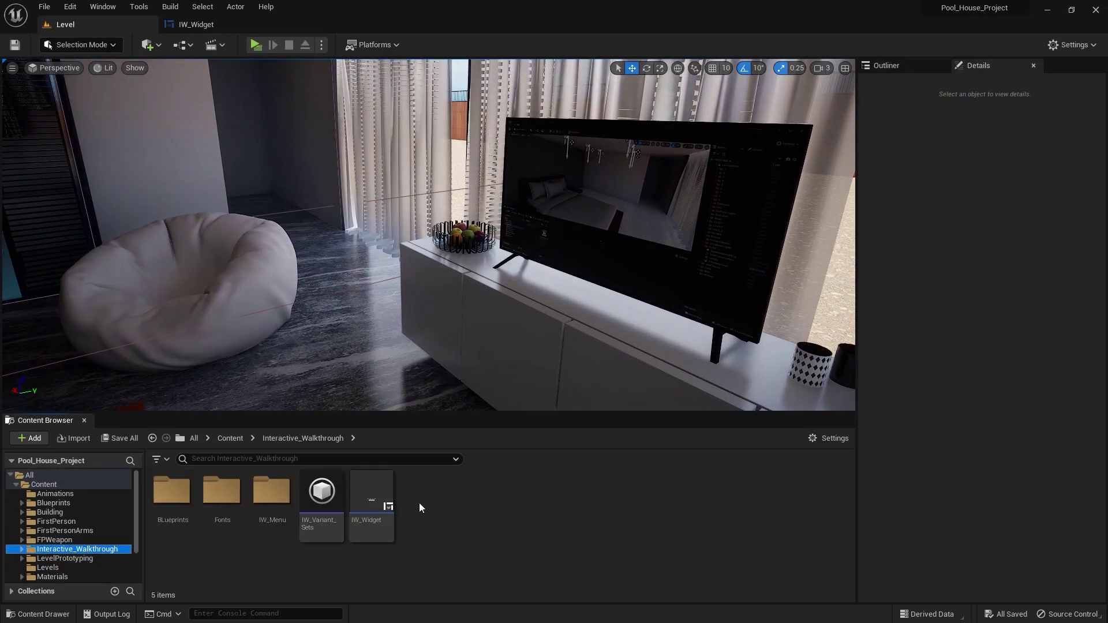
double_click(322, 504)
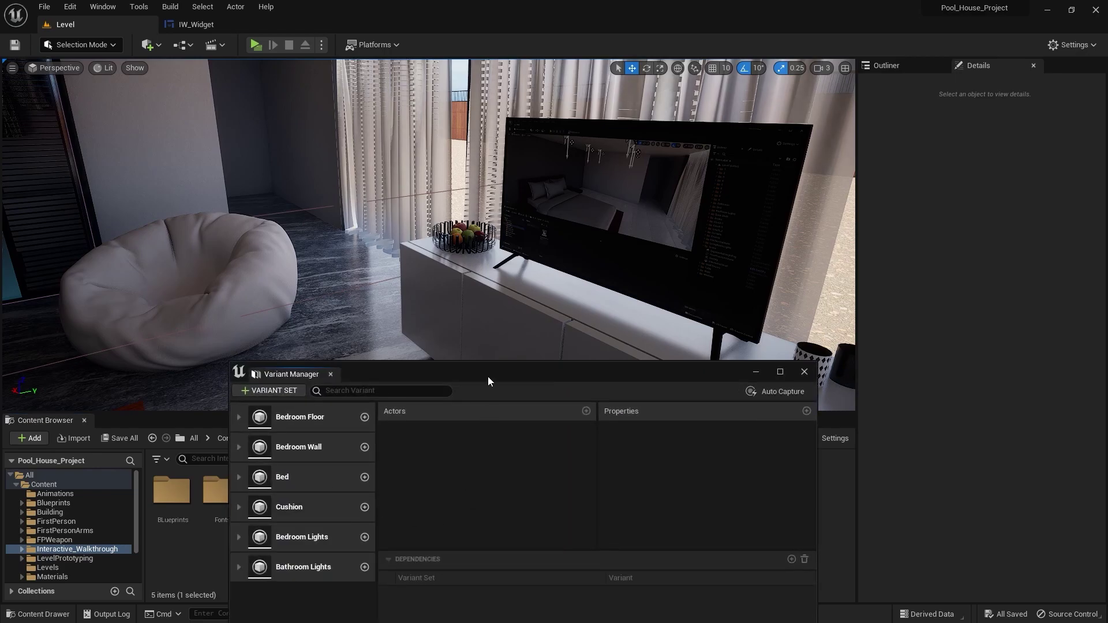
left_click_drag(488, 376, 397, 354)
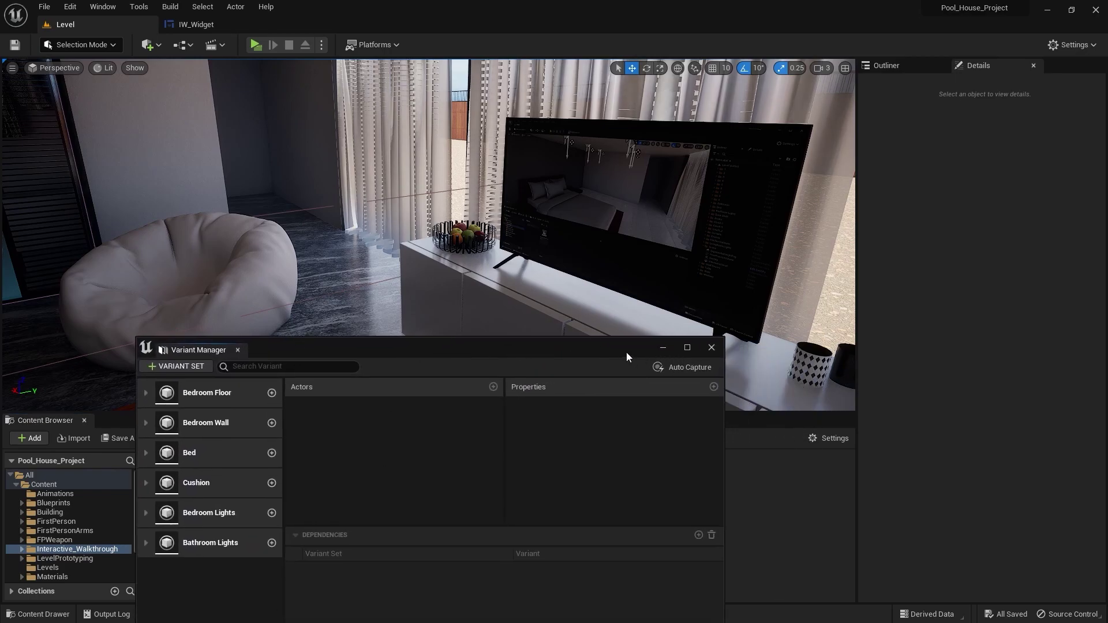
left_click(663, 348)
mouse_move(433, 234)
right_mouse_down()
mouse_move(389, 260)
mouse_move(563, 209)
right_mouse_up()
Step: Duplicate the TV's Plastic material and name the copy Tv_Front_Glass
left_click(502, 204)
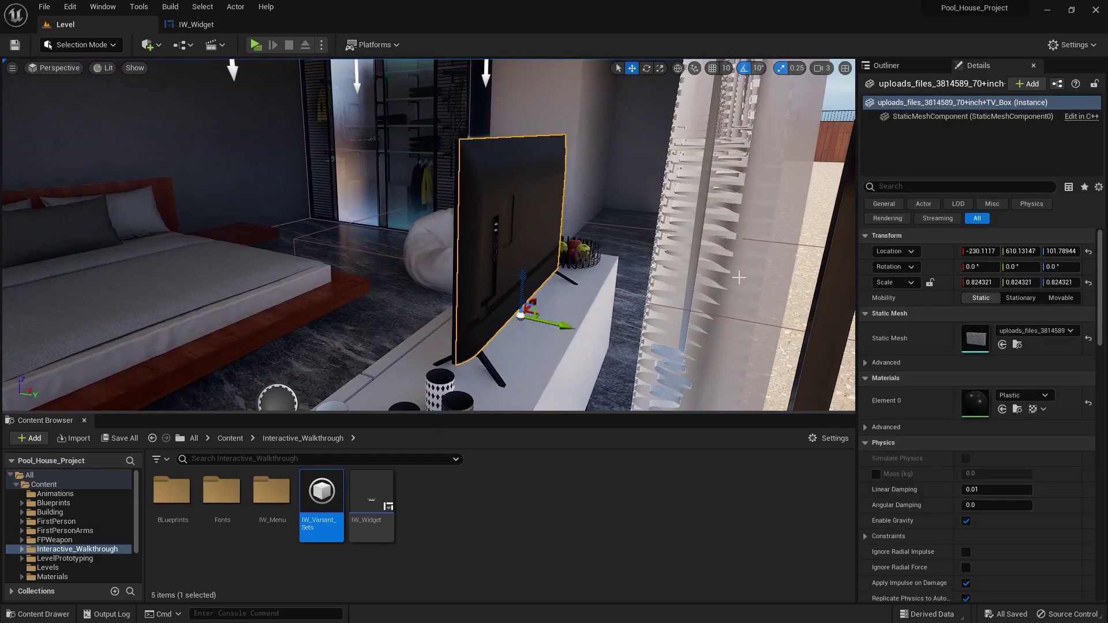
left_click(1018, 408)
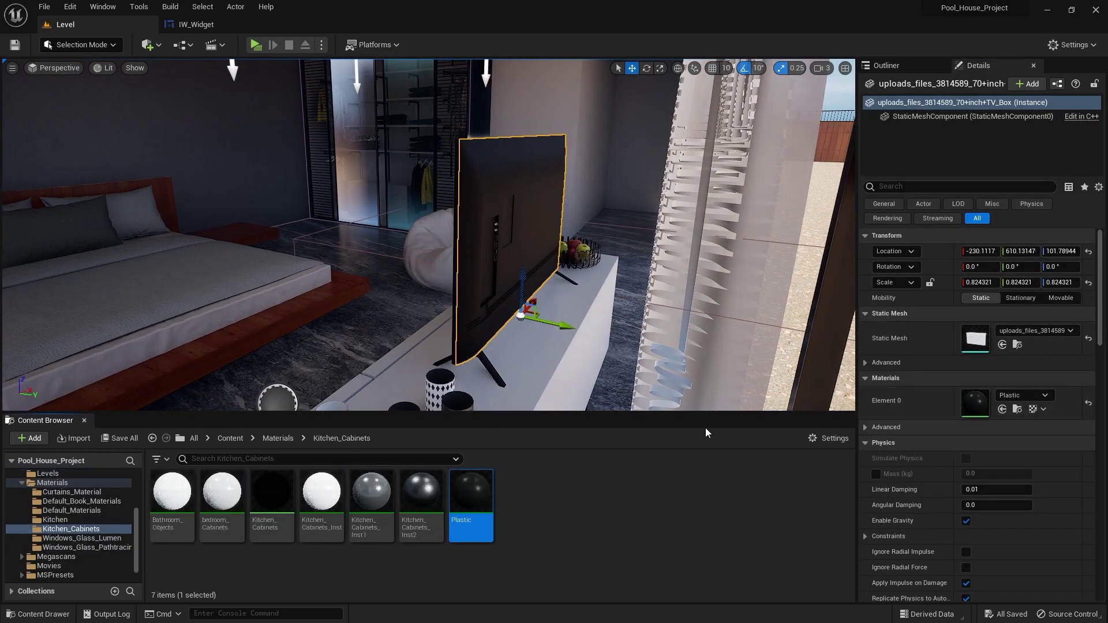
right_click_drag(433, 234, 346, 259)
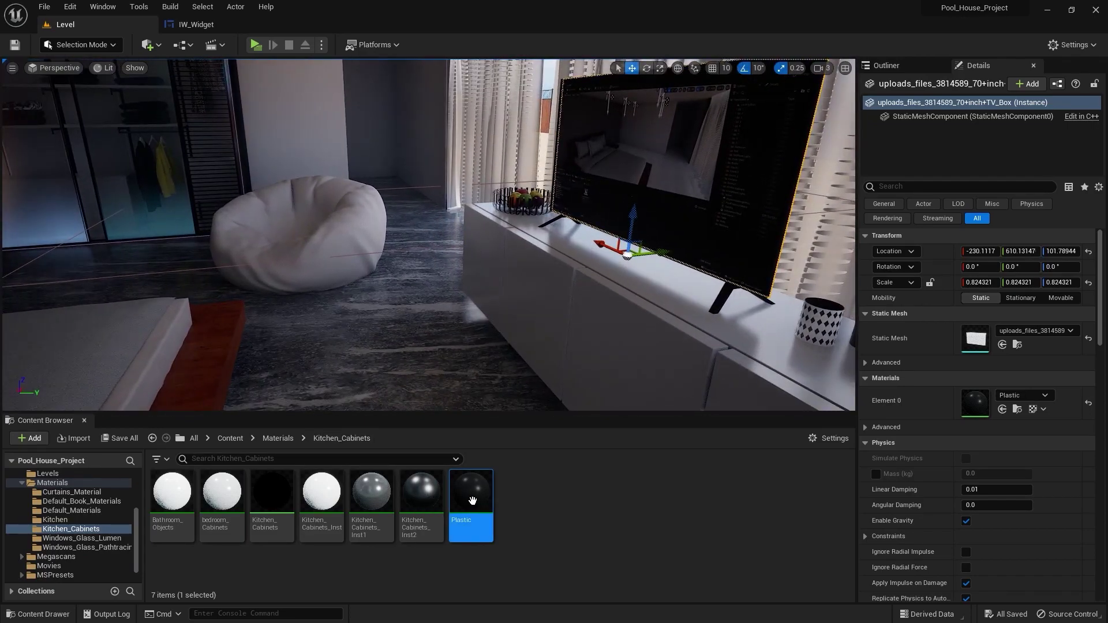
key("ctrl+d")
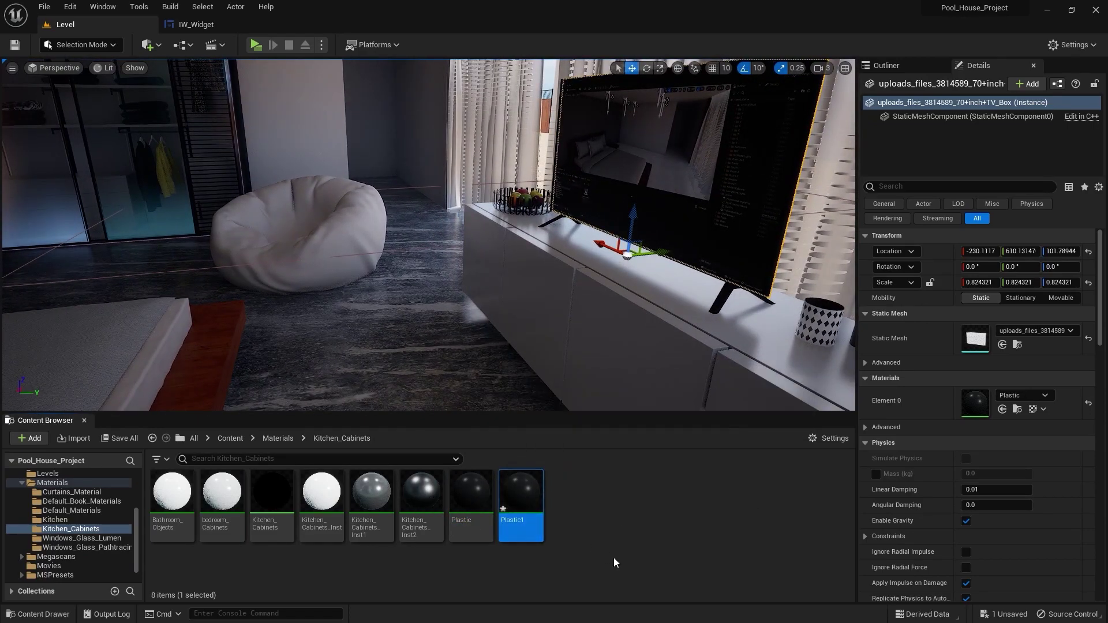
key("BackSpace")
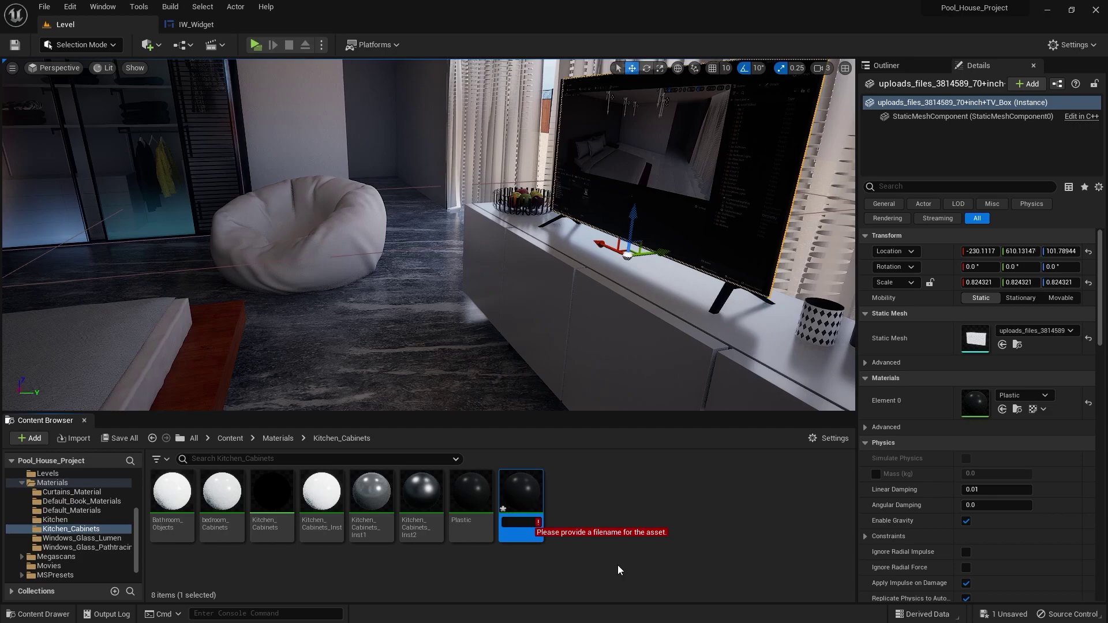
type("Tv_Fro")
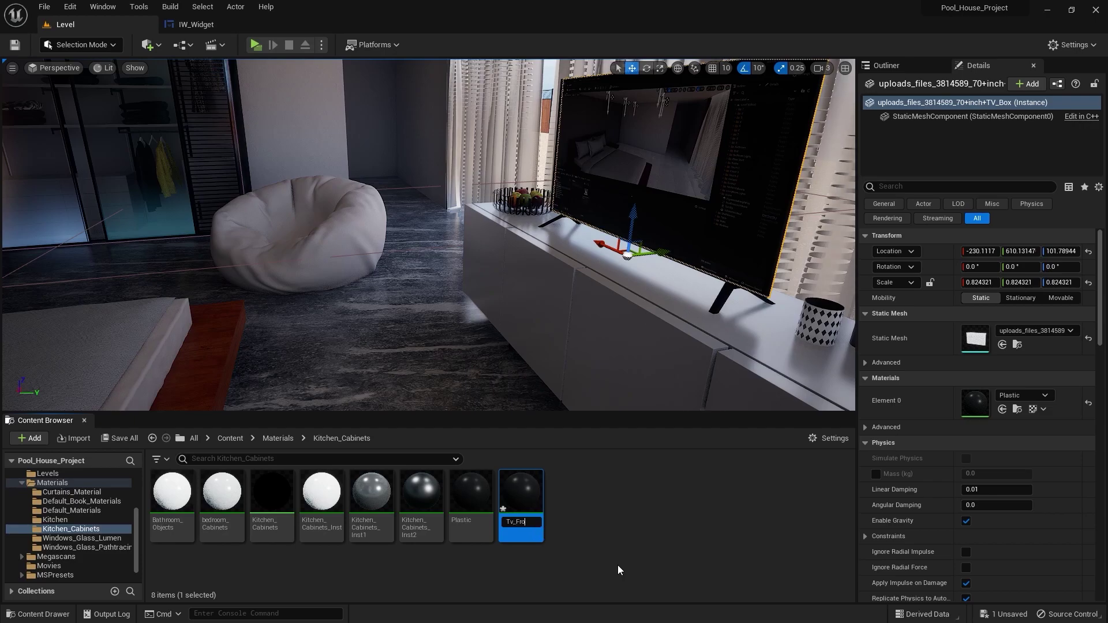
type("nt_Glass")
key("Return")
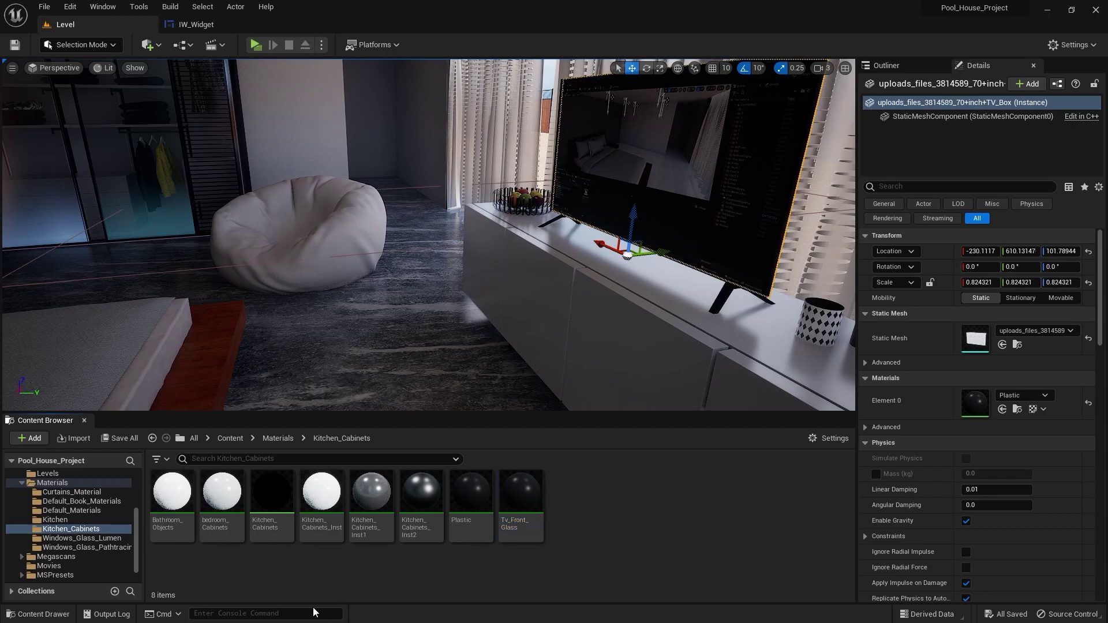
scroll(82, 534, "down", 2)
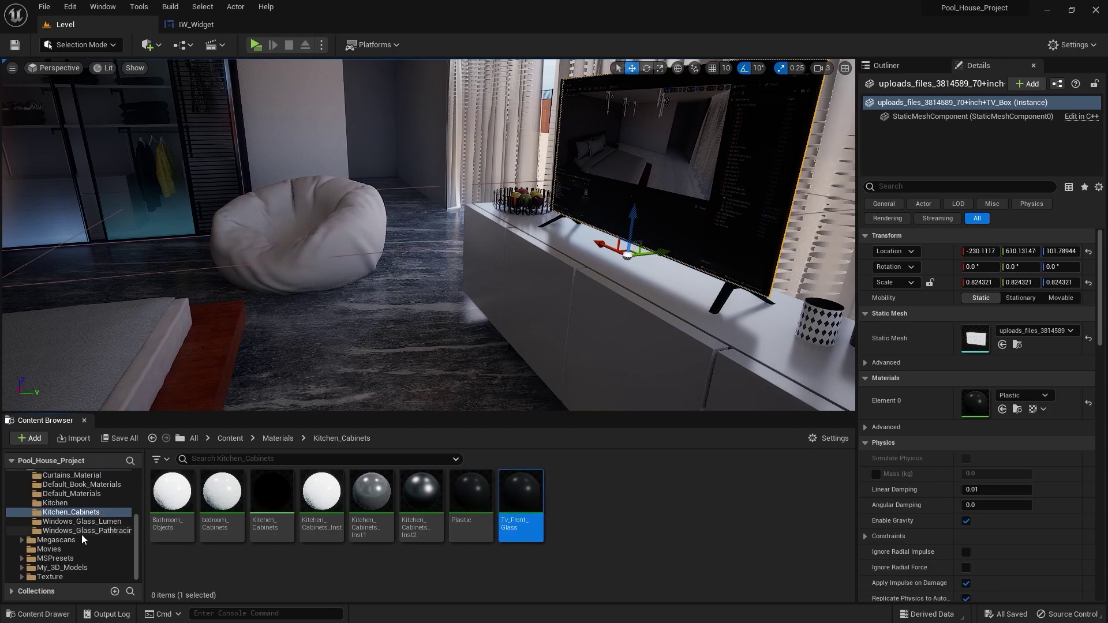
Step: Move Tv_Front_Glass into the Movies folder and check it there
mouse_move(520, 502)
left_mouse_down()
mouse_move(157, 547)
mouse_move(87, 523)
left_mouse_up()
left_click(100, 521)
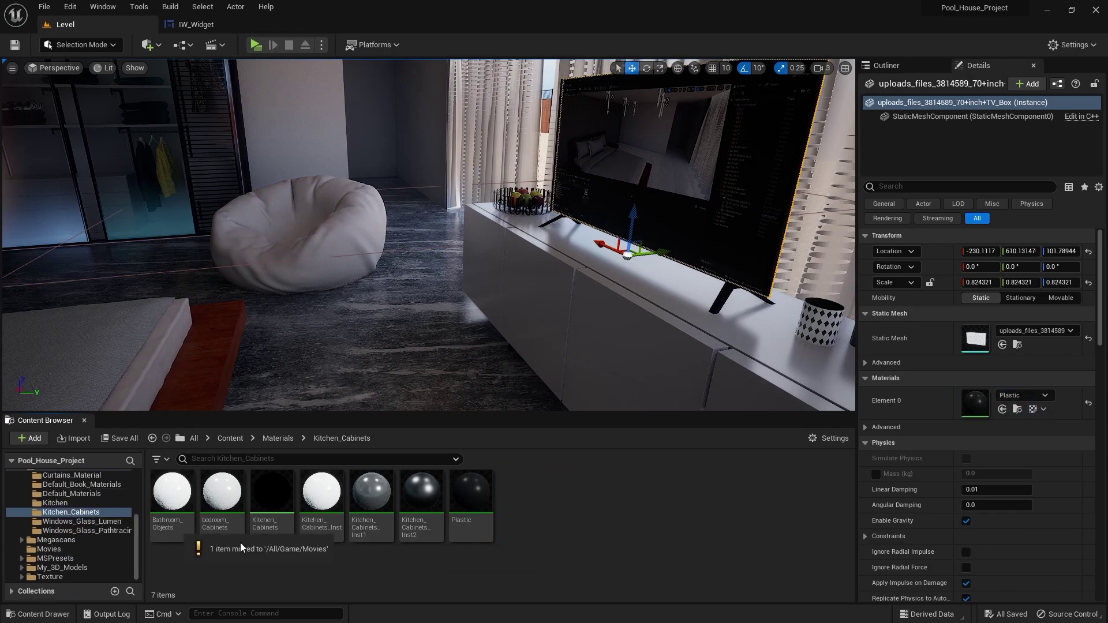
left_click(48, 549)
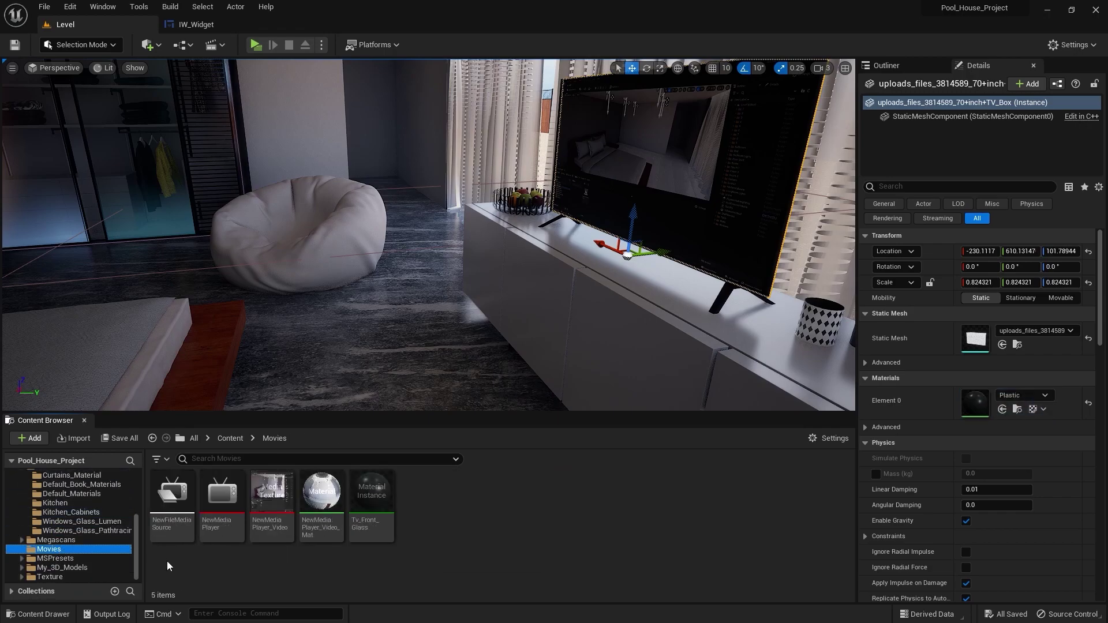
right_click_drag(509, 315, 432, 286)
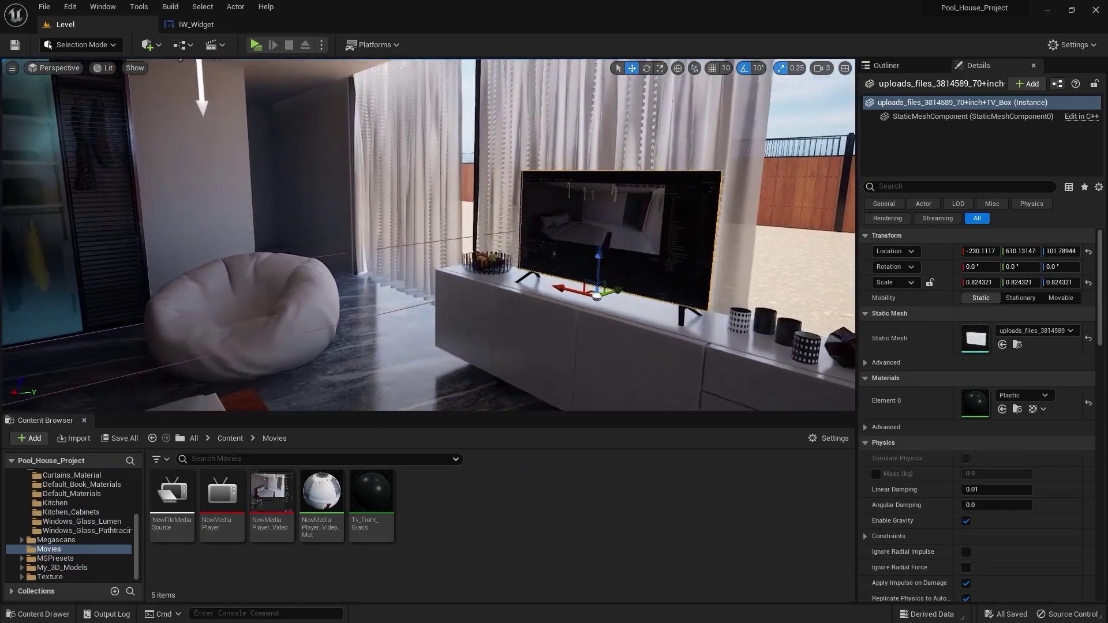
key("Escape")
scroll(30, 531, "up", 3)
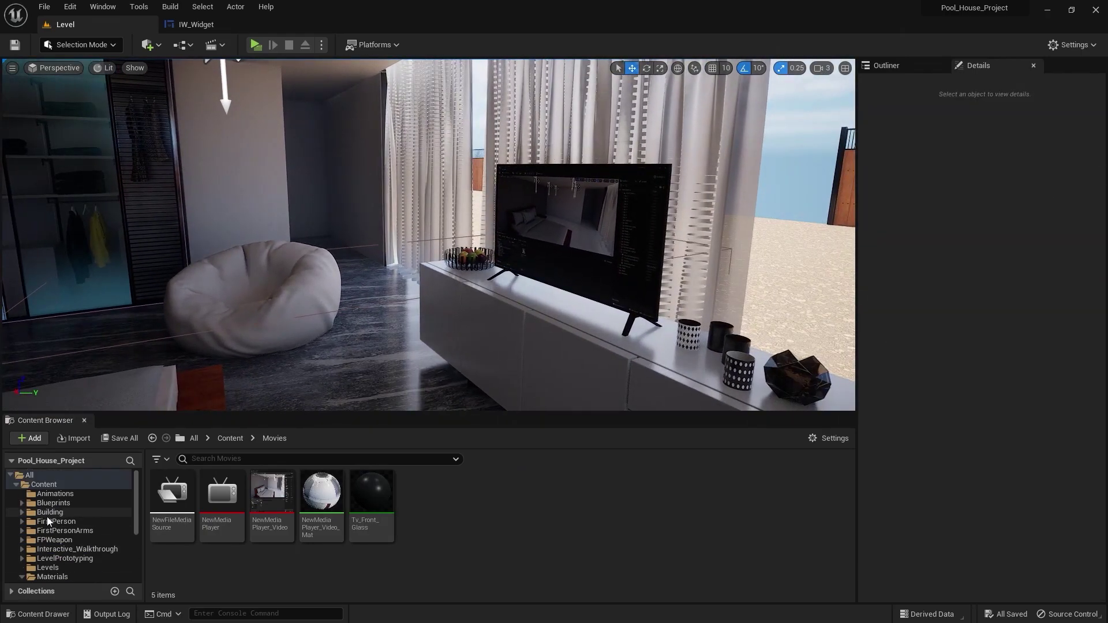
scroll(49, 522, "down", 3)
scroll(90, 519, "up", 3)
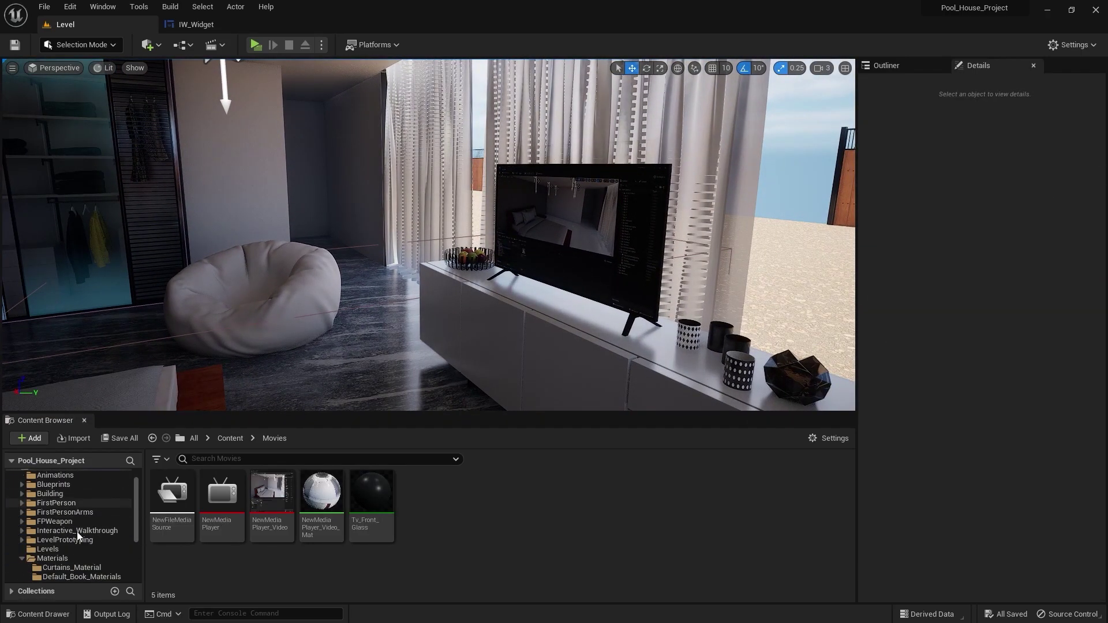
Step: Open the level's Variant Manager and position it beside the TV
left_click(105, 523)
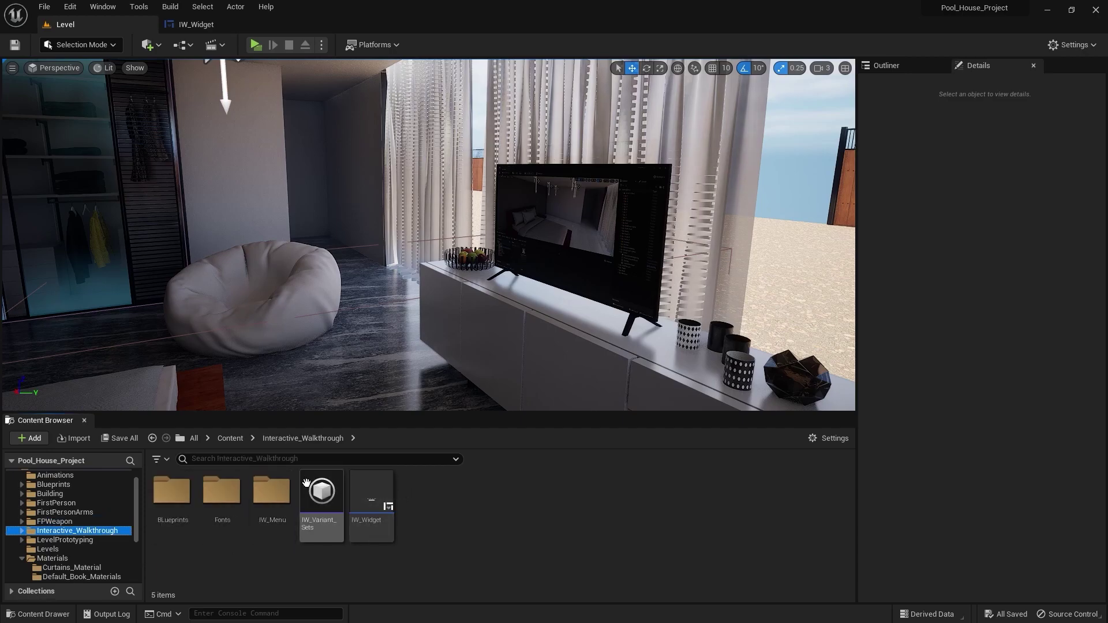
double_click(313, 490)
left_click_drag(469, 351, 529, 303)
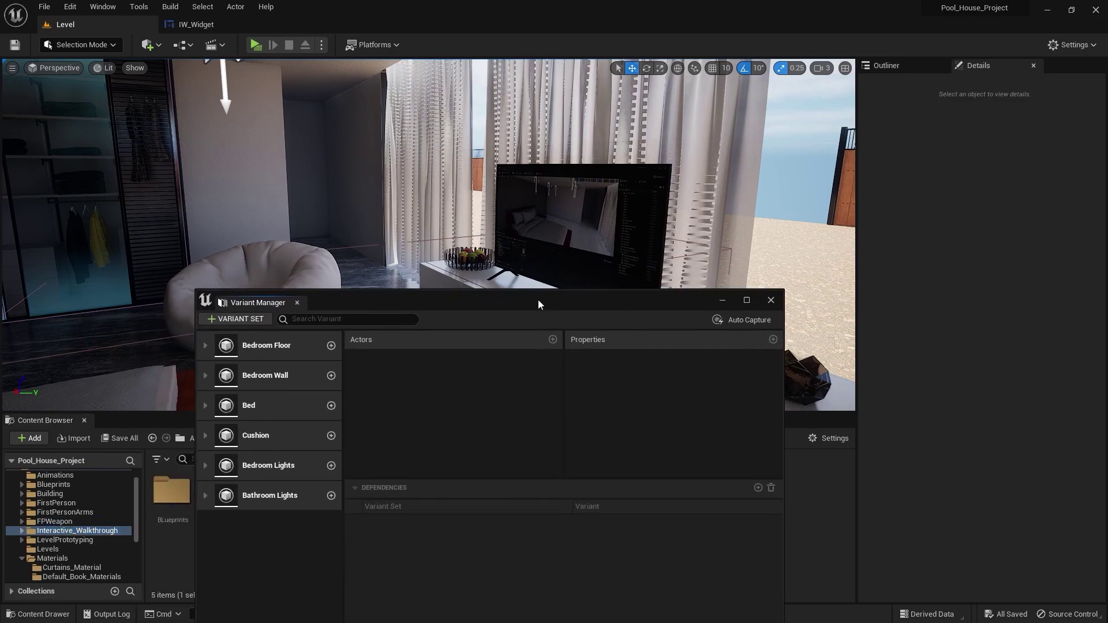
scroll(71, 543, "down", 5)
left_click(63, 550)
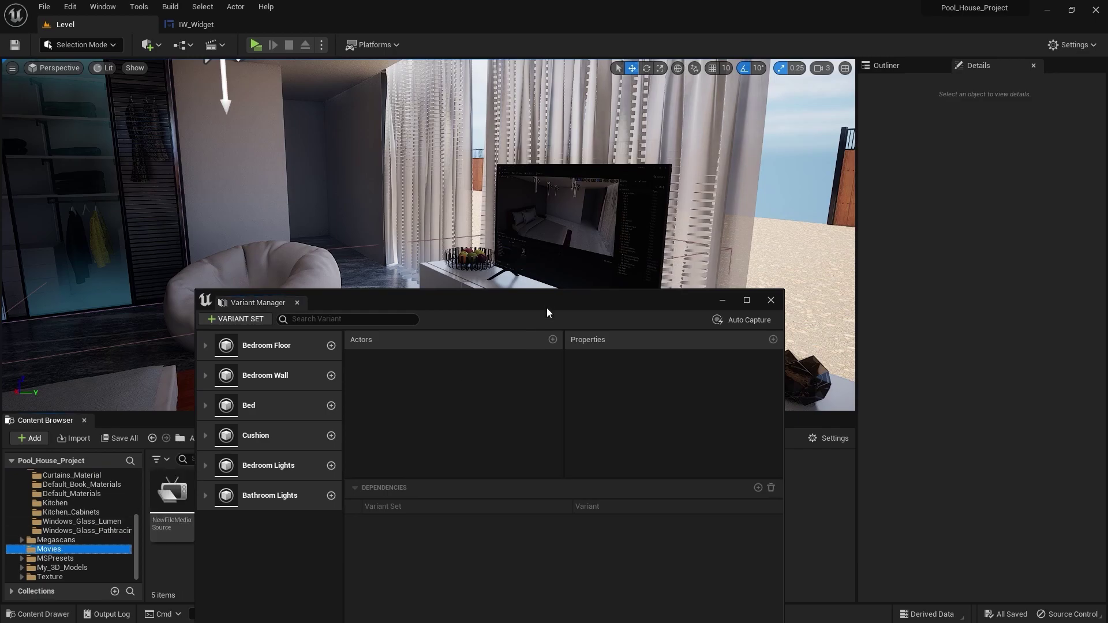
left_click_drag(535, 300, 371, 254)
right_click_drag(520, 156, 347, 174)
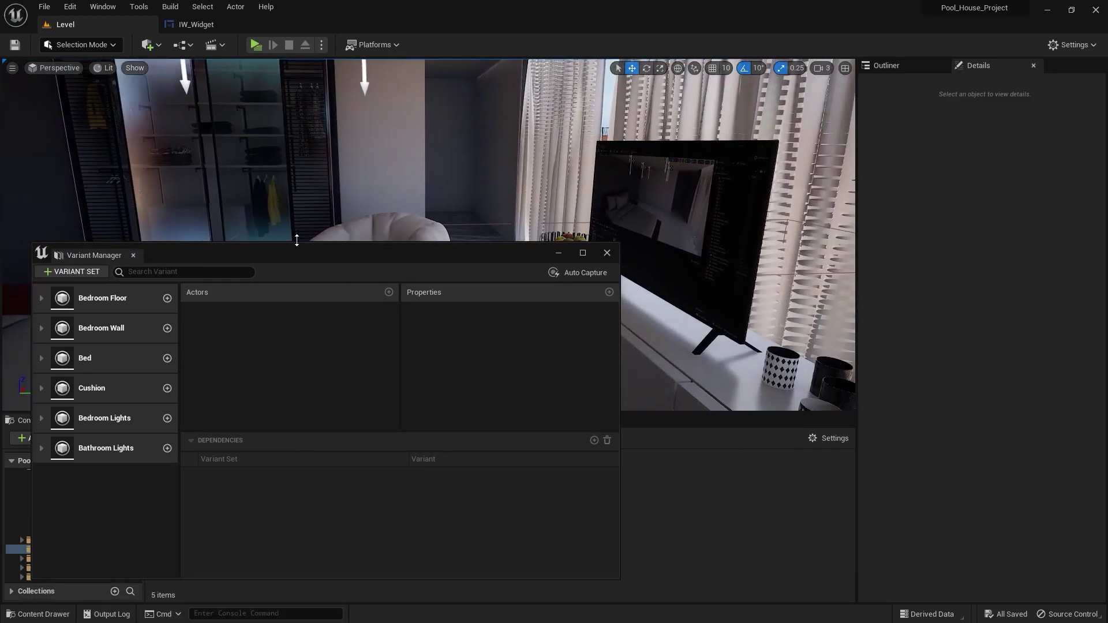
left_click_drag(296, 251, 580, 183)
Step: Add a new variant set named Tv
left_click(365, 200)
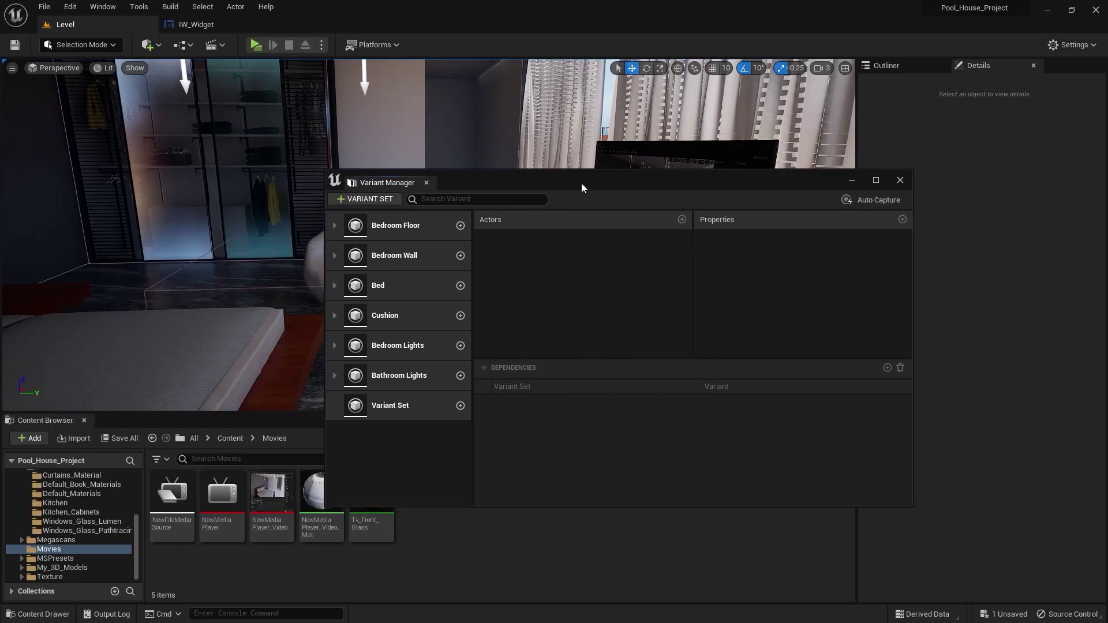
left_click(398, 405)
key("F2")
type("Tv")
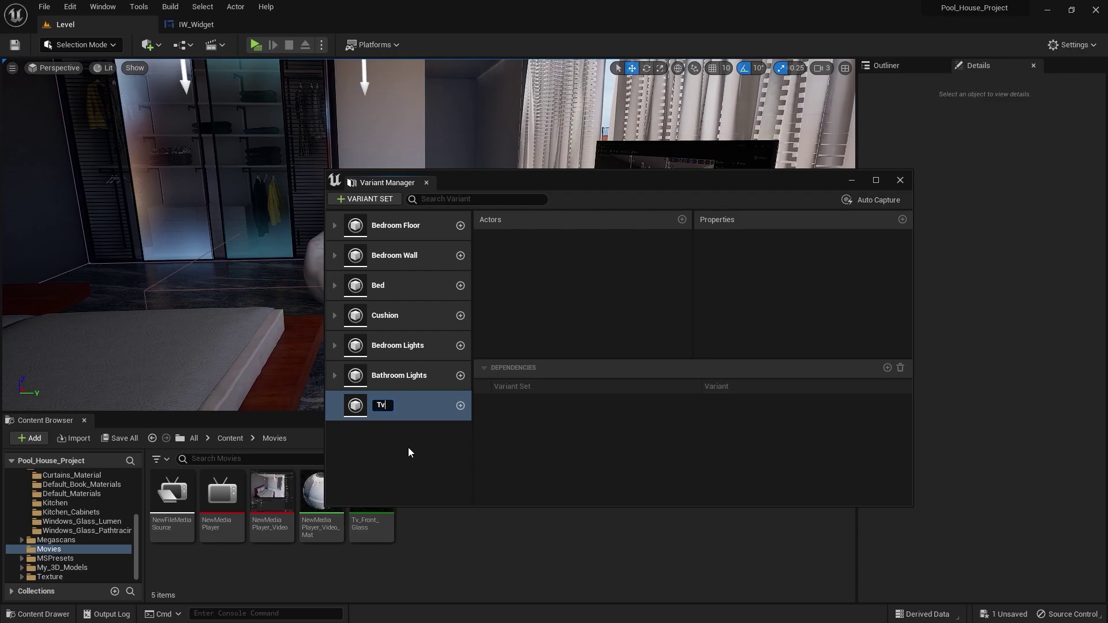
key("Return")
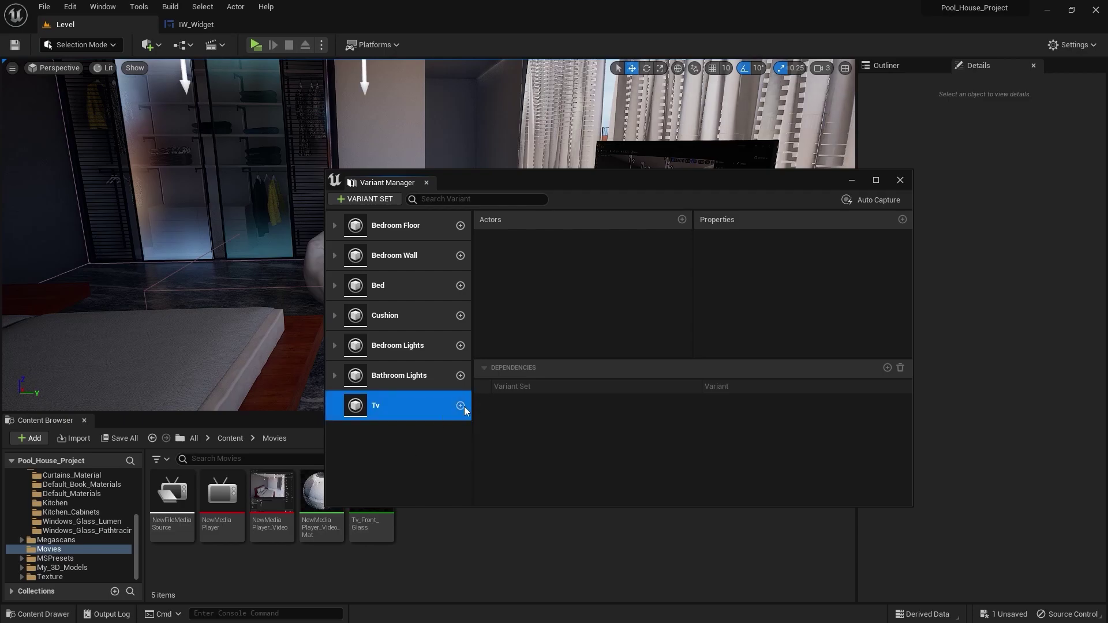
Step: Add a variant to Tv, bind the screen Plane, and capture its Material[0]
left_click(461, 406)
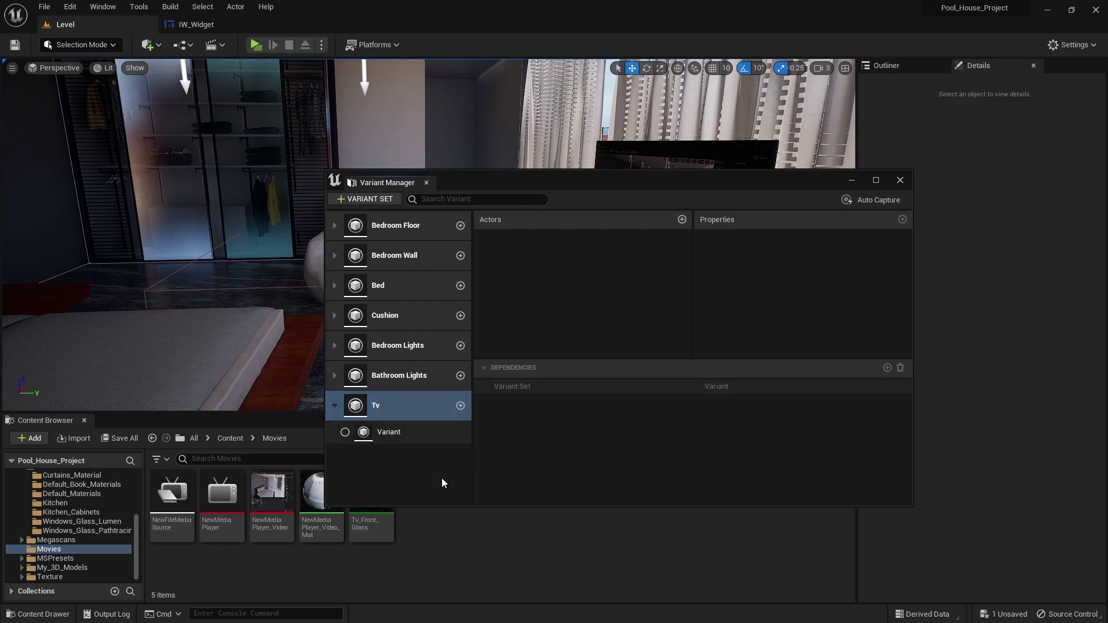
left_click(394, 437)
left_click_drag(604, 184, 280, 180)
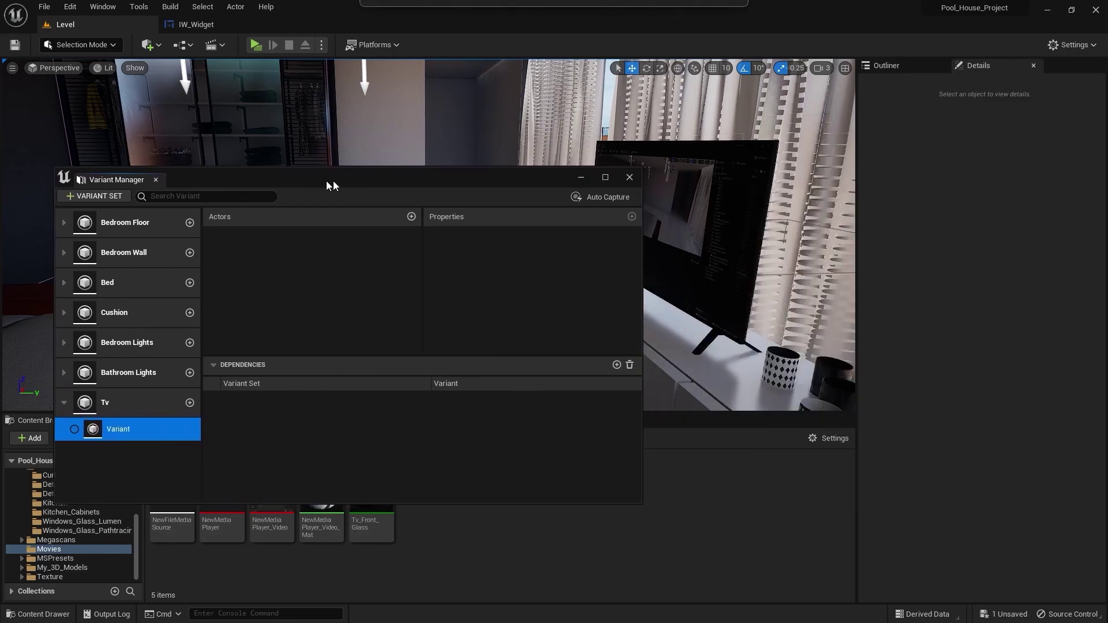
left_click(650, 224)
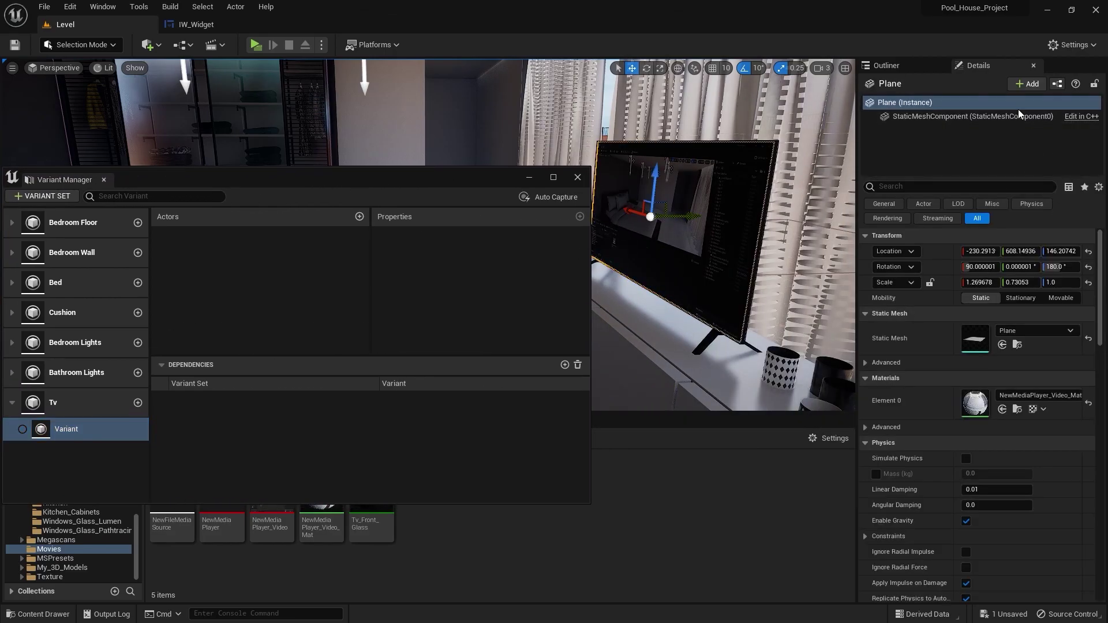
left_click(886, 67)
left_click_drag(941, 376, 242, 281)
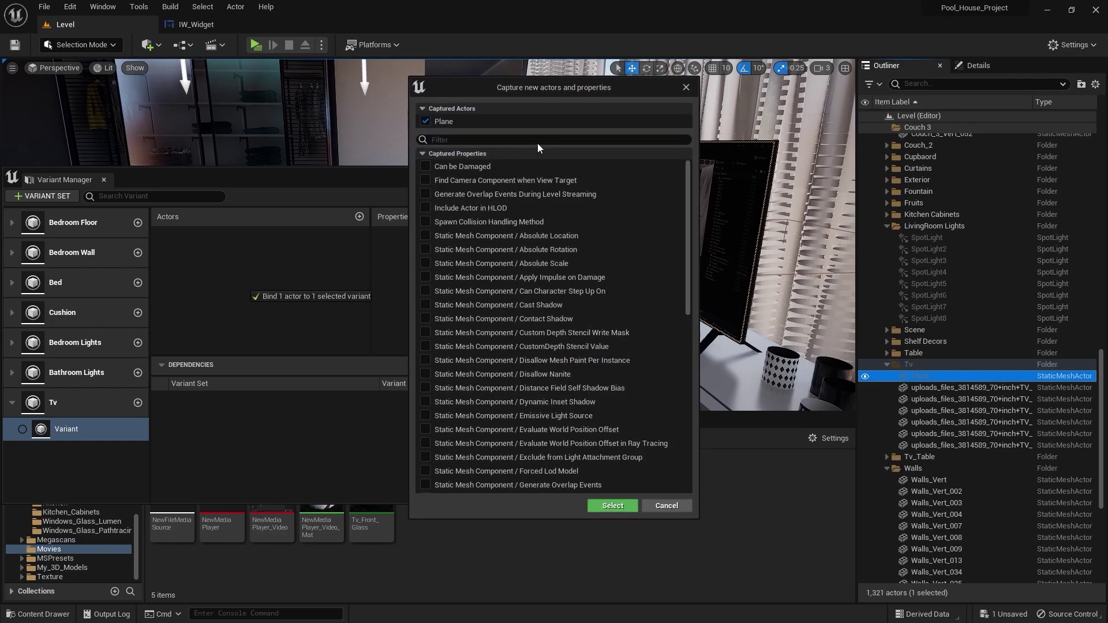
type("materi")
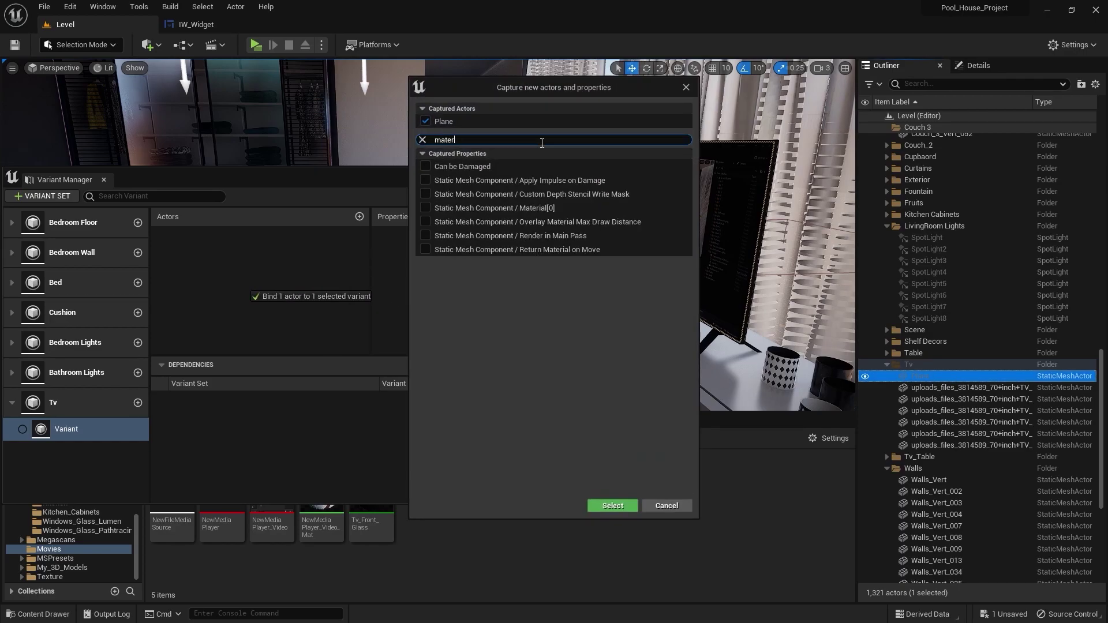
left_click(425, 166)
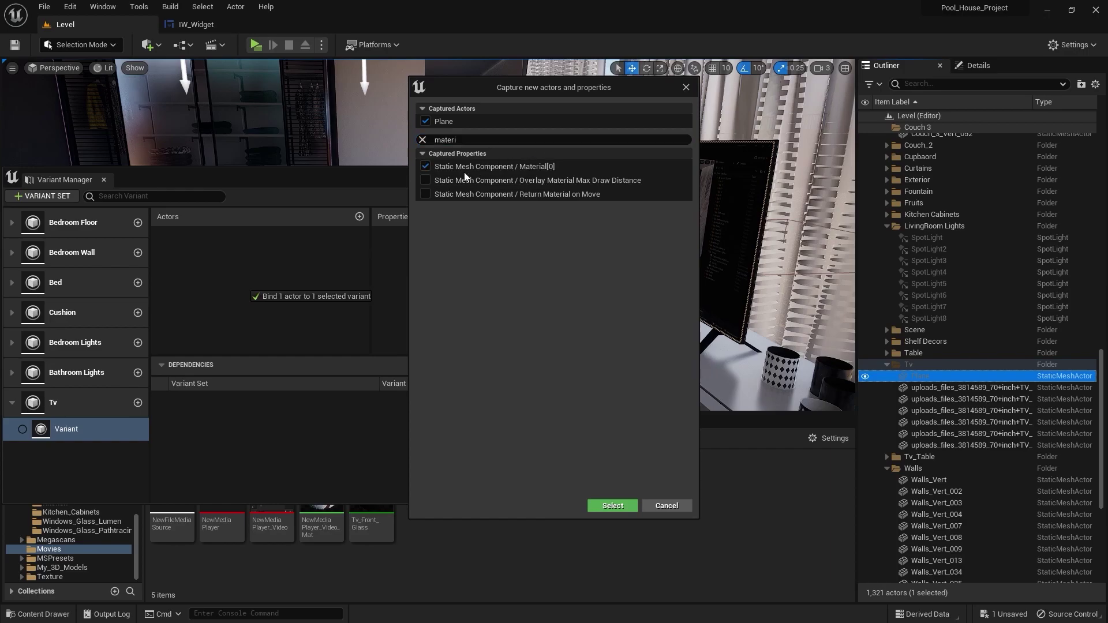
Step: Add Variant0 to the Tv set and assign Tv_Front_Glass as the Plane's material
left_click(615, 505)
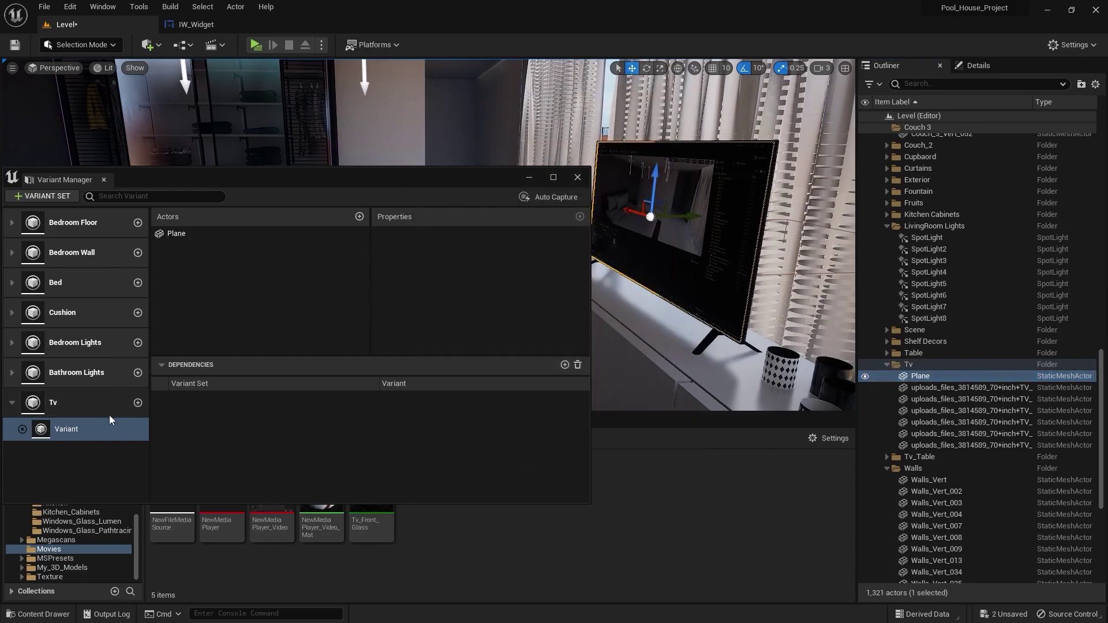
left_click(91, 432)
left_click(77, 452)
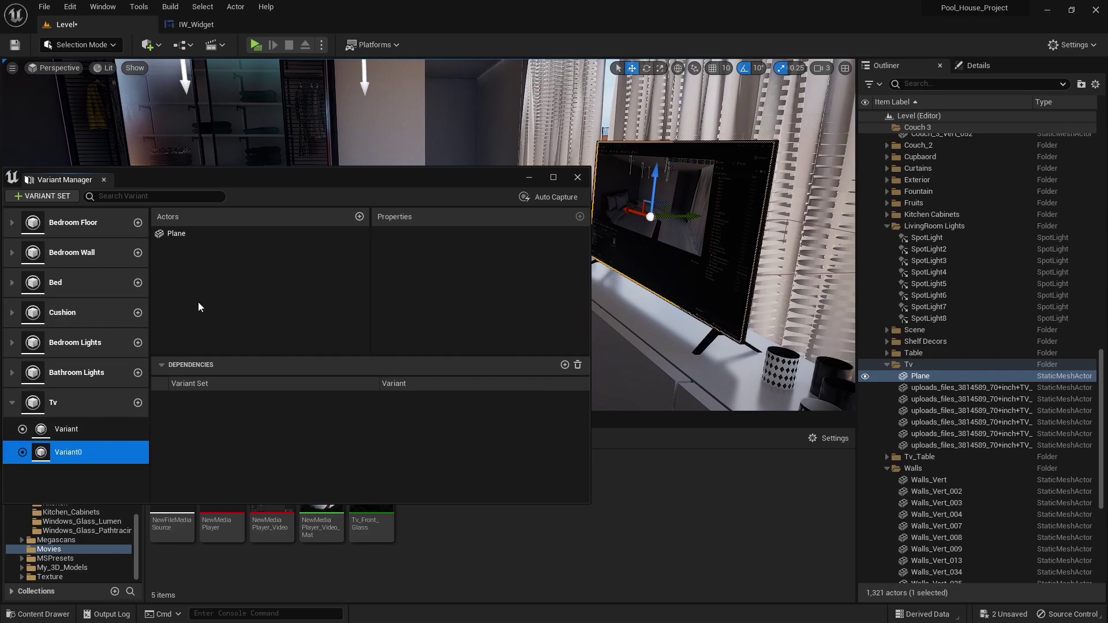
left_click_drag(233, 177, 327, 122)
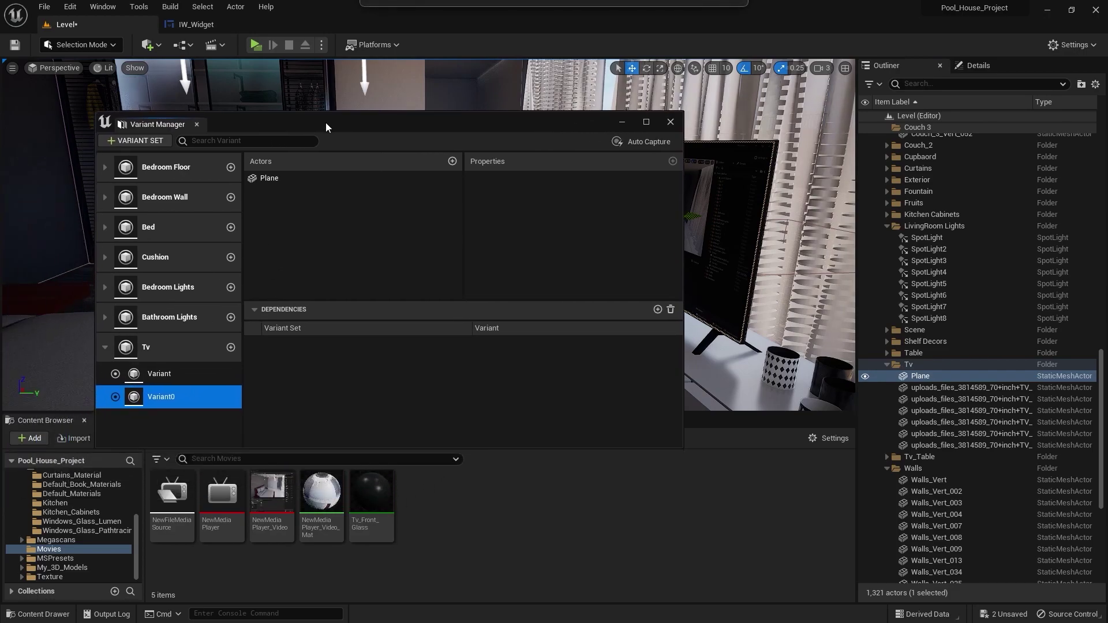
left_click(260, 178)
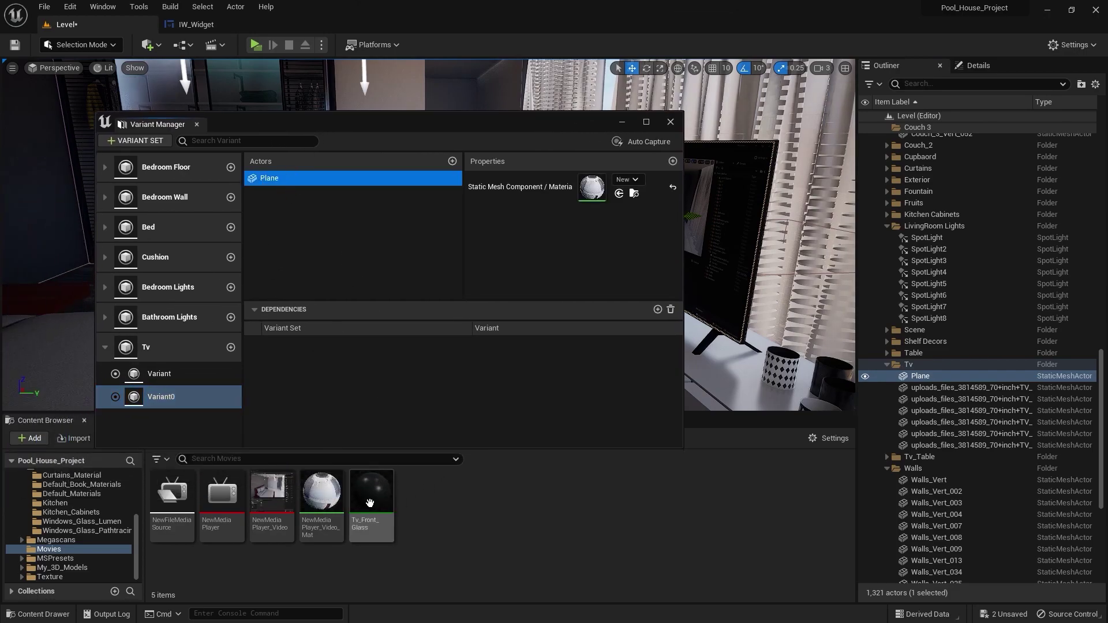
mouse_move(371, 496)
left_mouse_down()
mouse_move(460, 254)
mouse_move(611, 187)
left_mouse_up()
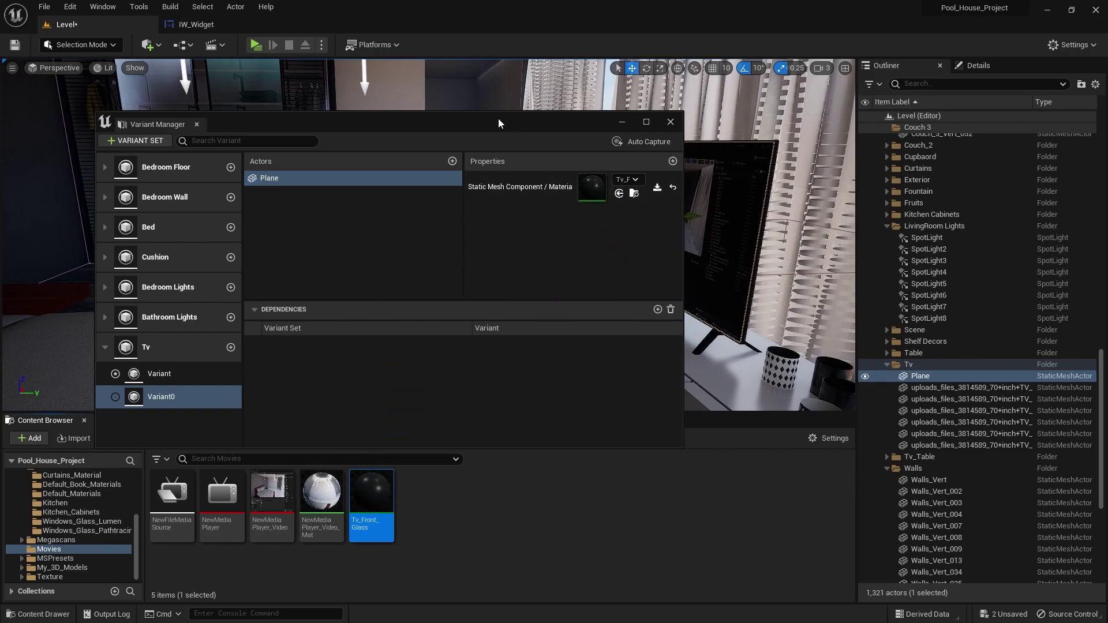
left_click_drag(486, 124, 486, 145)
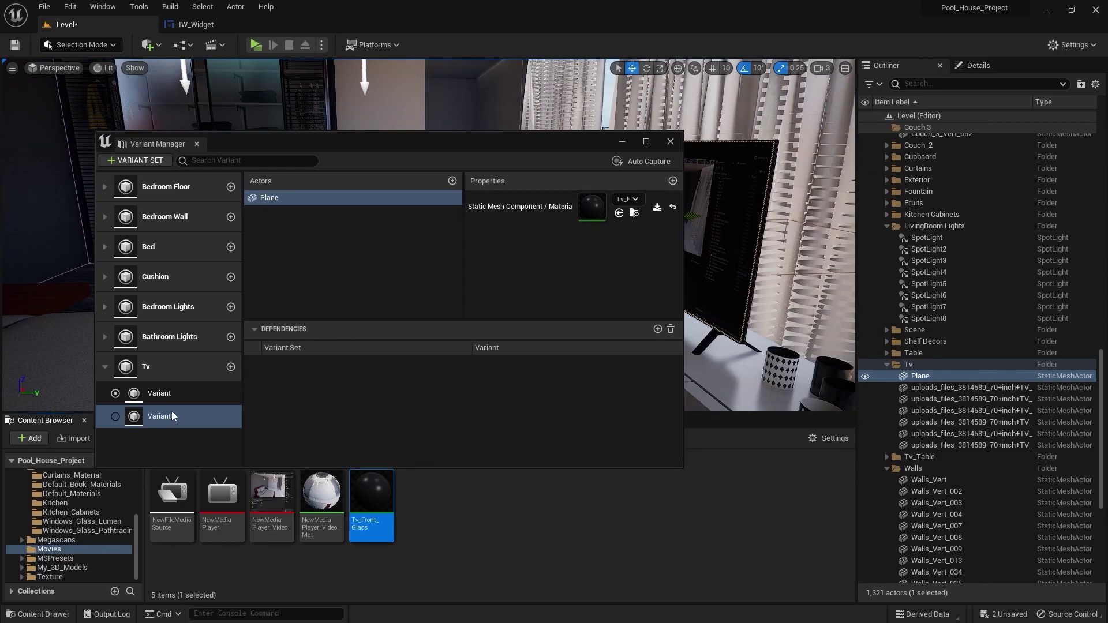
Step: Find and select the PostProcessVolume in the Outliner
left_click(976, 66)
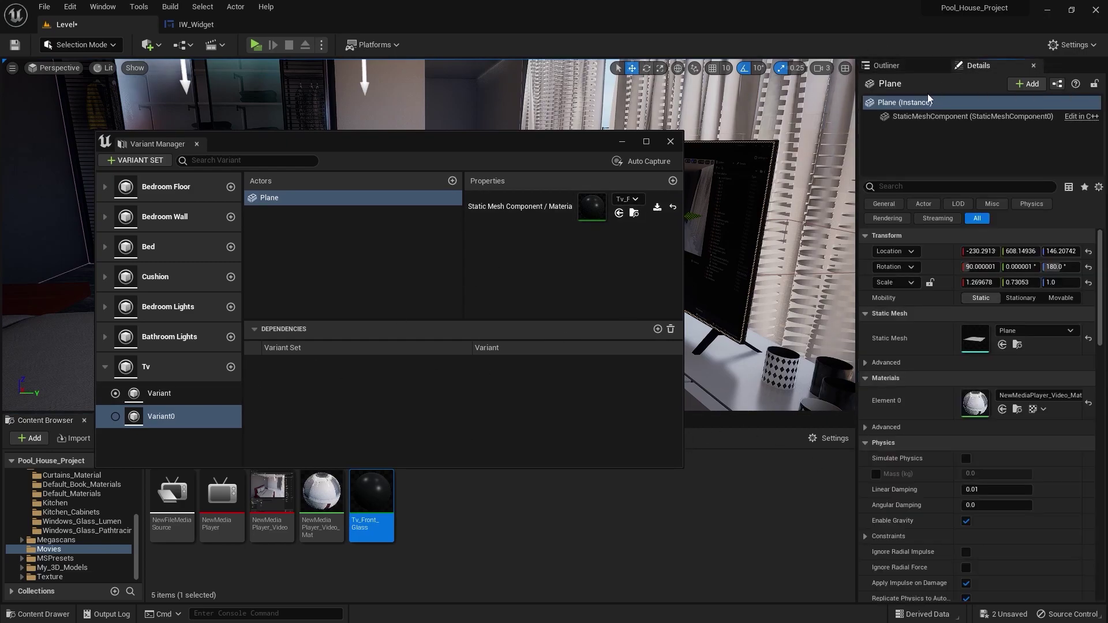
left_click(892, 66)
left_click(931, 84)
type("post")
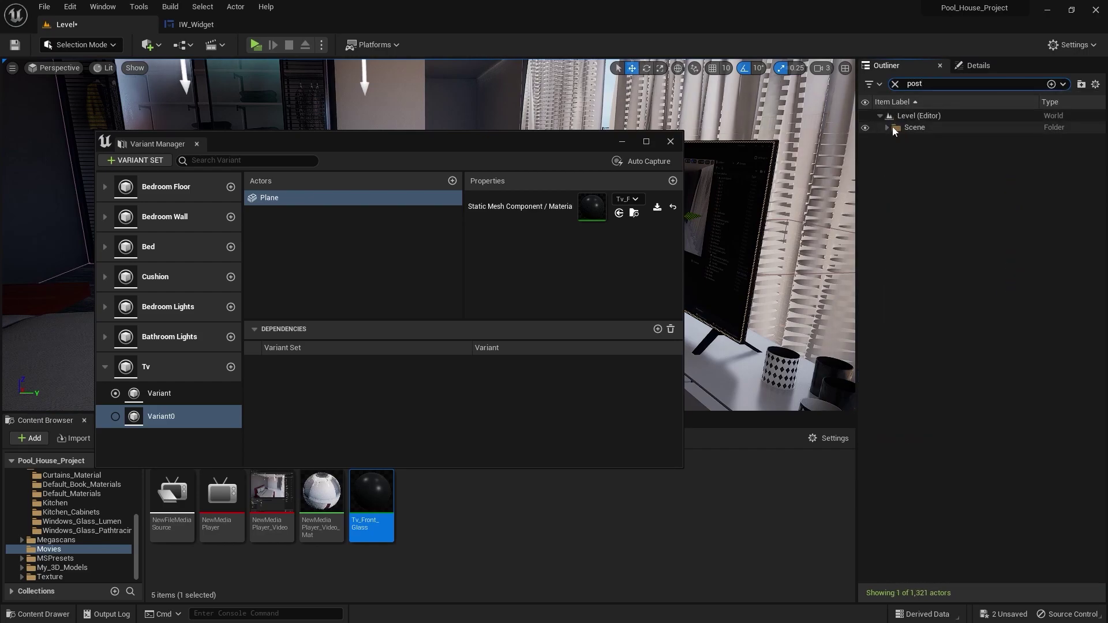
left_click(888, 127)
left_click(934, 138)
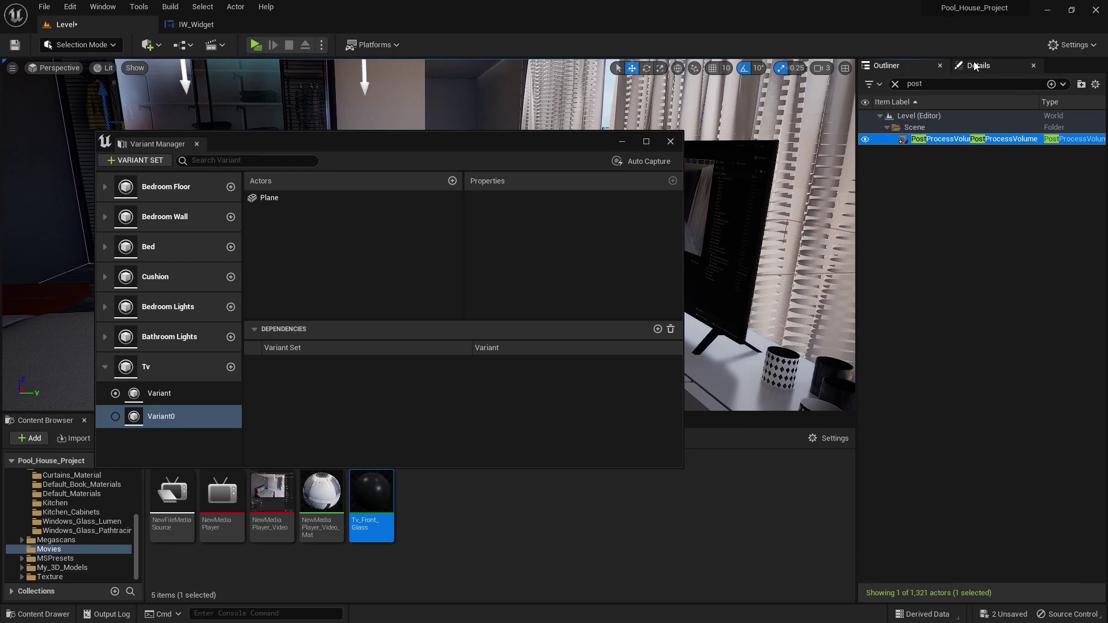
Step: Set its Exposure Compensation to 0.5 and activate Variant0
left_click(975, 66)
left_click(865, 330)
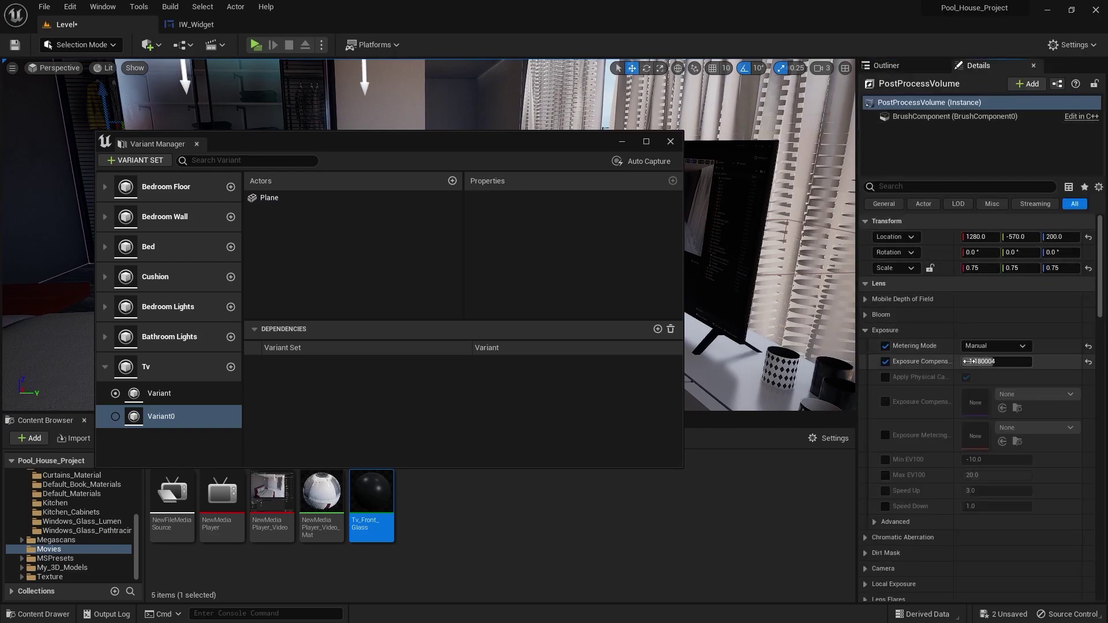
double_click(996, 362)
type("0.5")
key("Return")
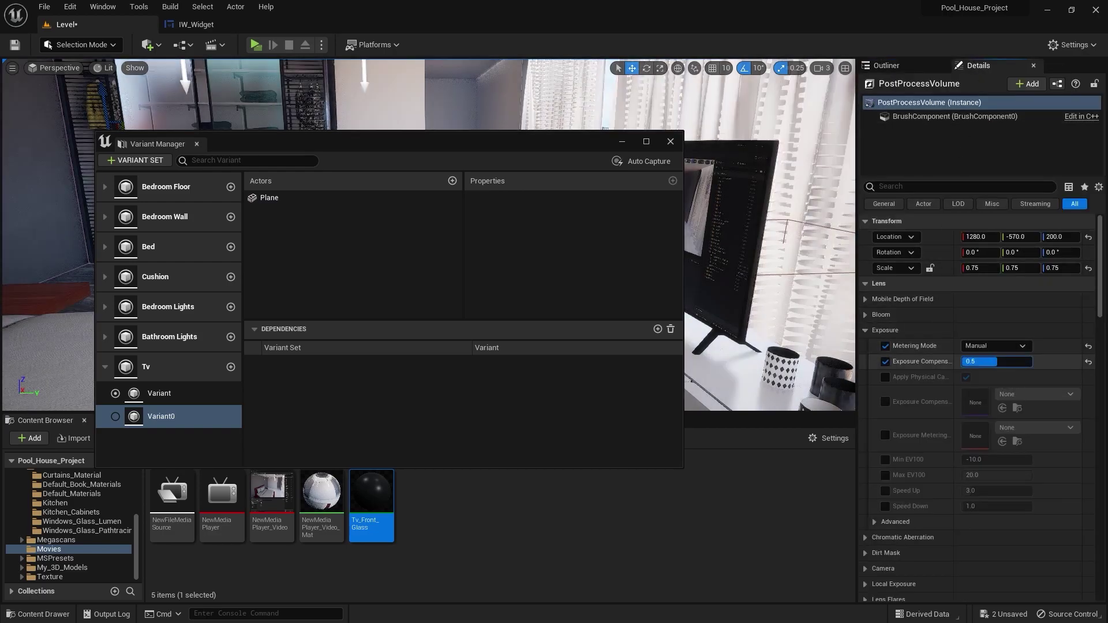
left_click(574, 257)
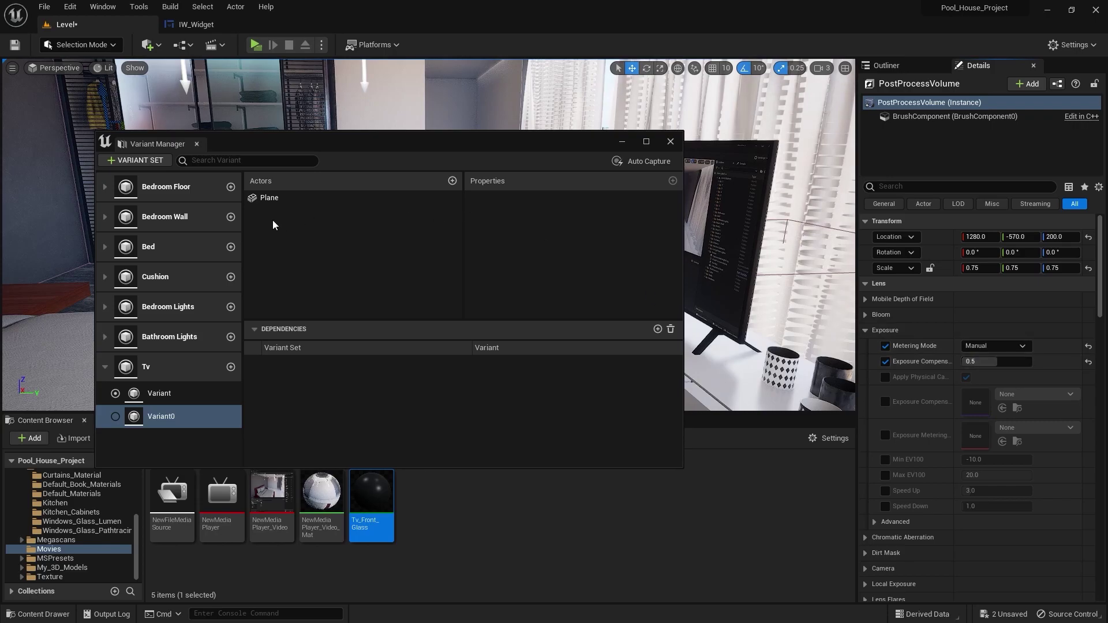
left_click(115, 416)
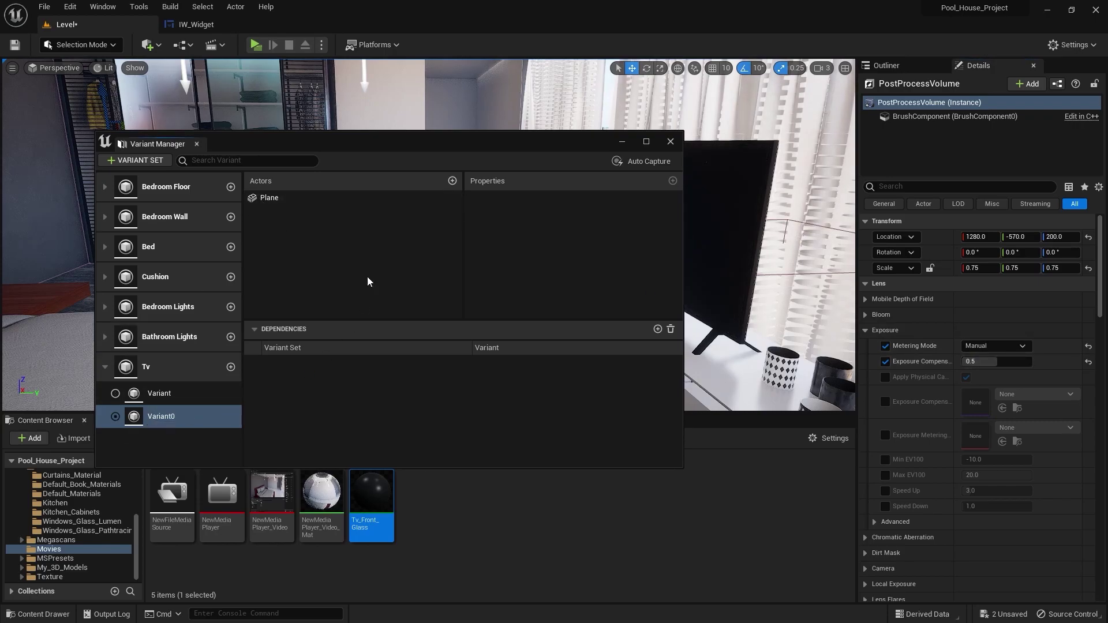
Step: Give Tv_Front_Glass Specular 1.0 and Roughness 0.1, then close the material editor
left_click_drag(408, 146, 836, 205)
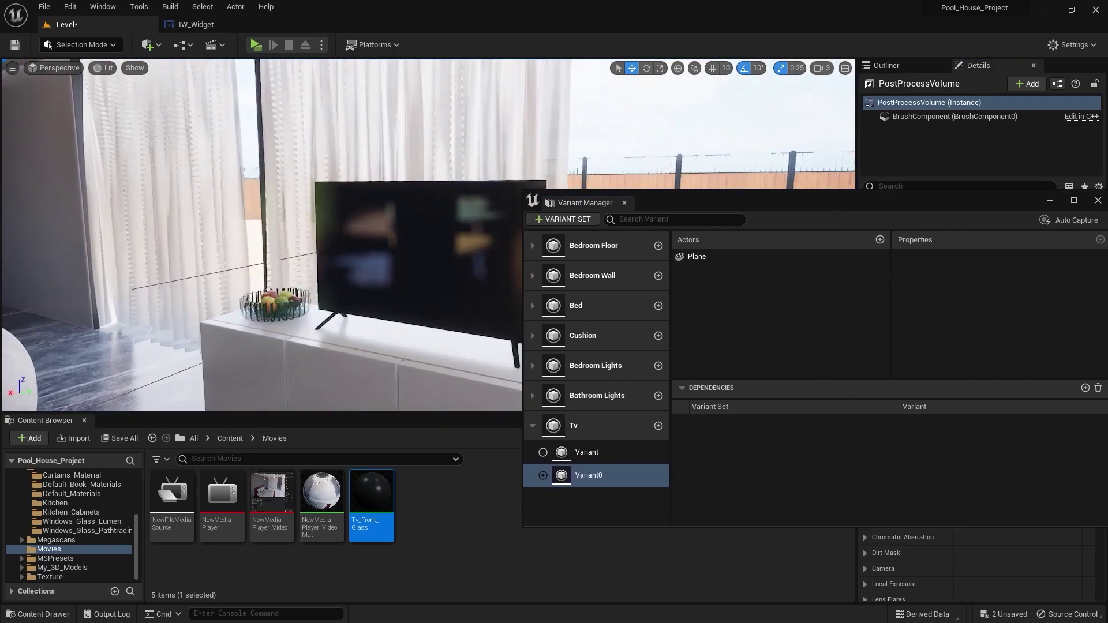
right_click_drag(260, 260, 315, 431)
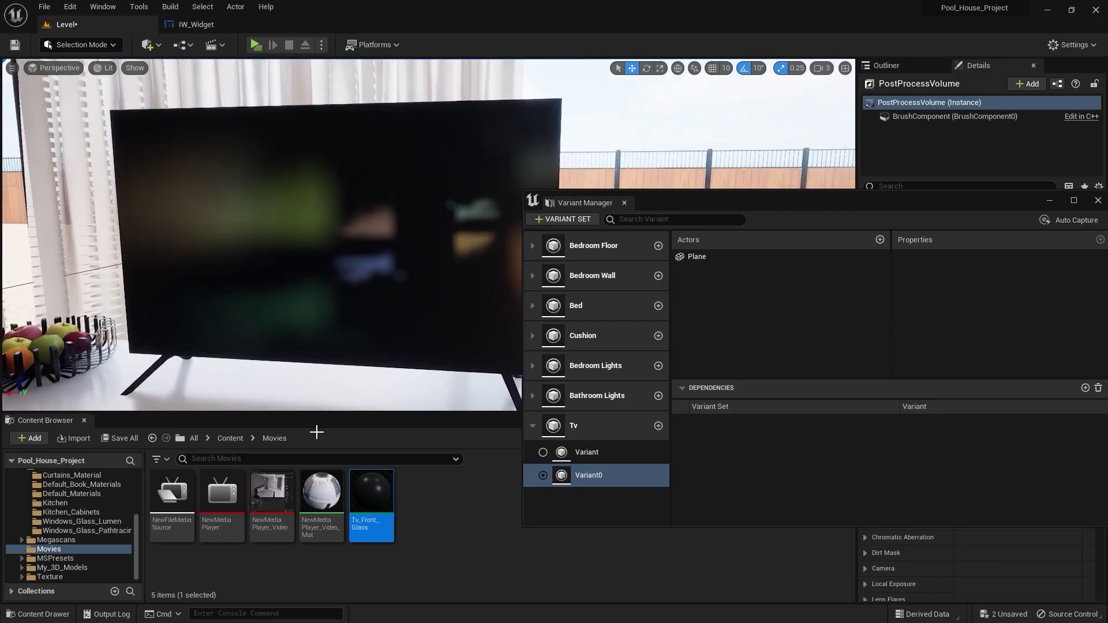
double_click(372, 493)
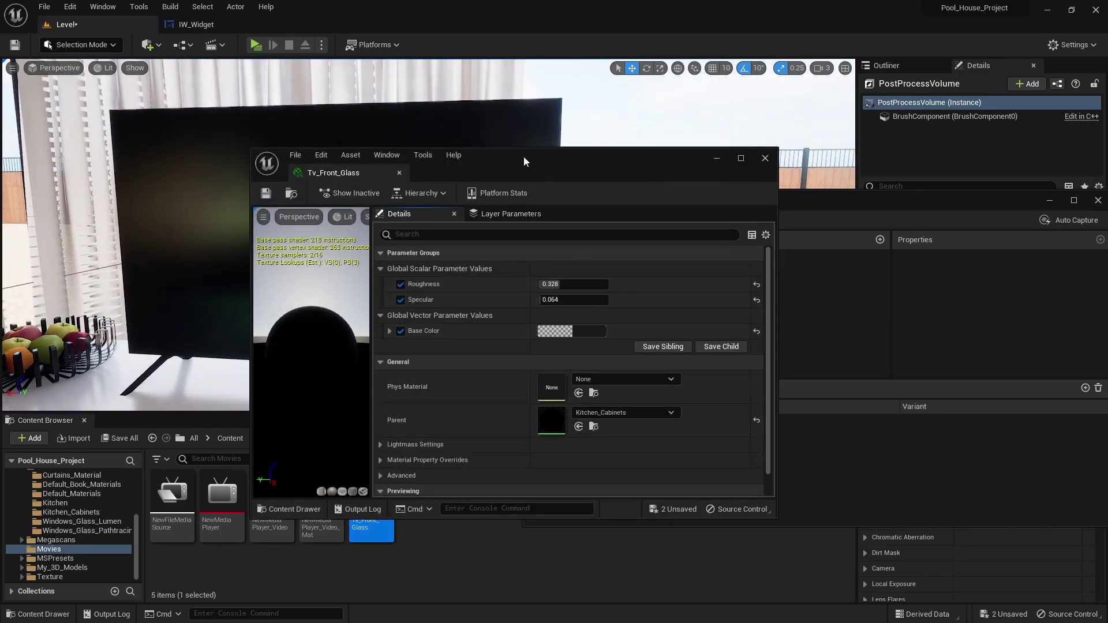
left_click_drag(524, 156, 781, 100)
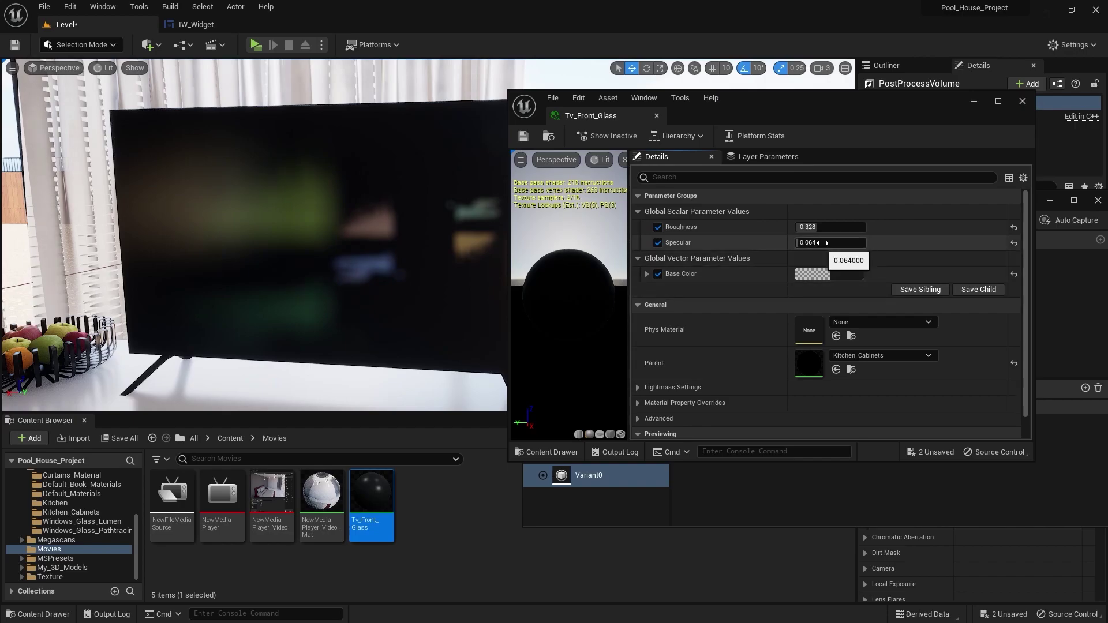
mouse_move(817, 226)
left_mouse_down()
mouse_move(800, 227)
mouse_move(799, 242)
left_mouse_up()
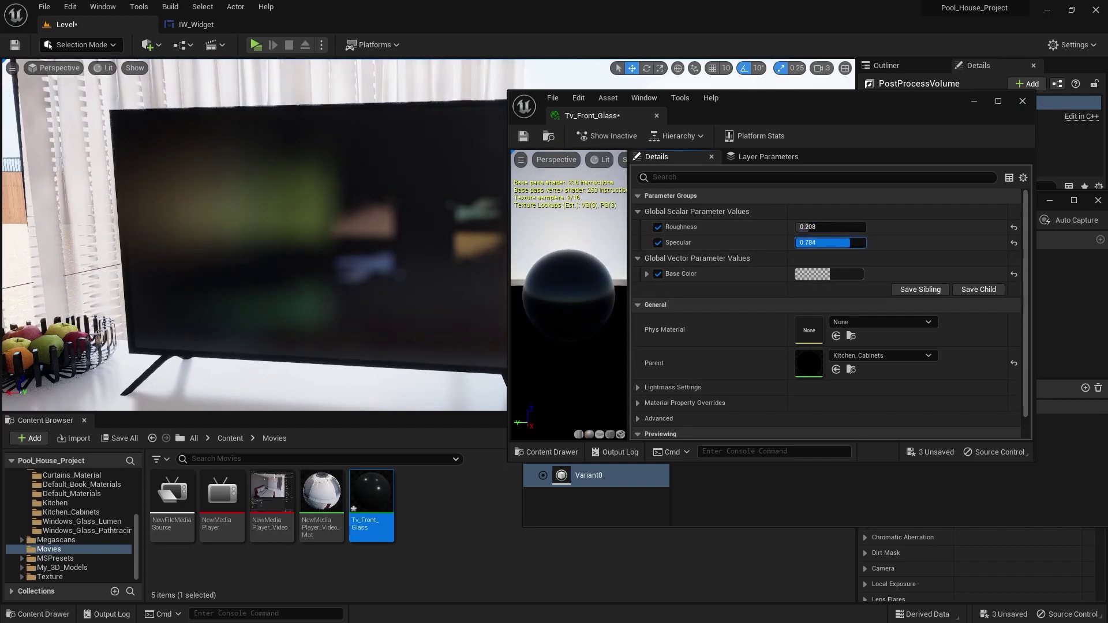
type("1")
key("Return")
left_click(810, 227)
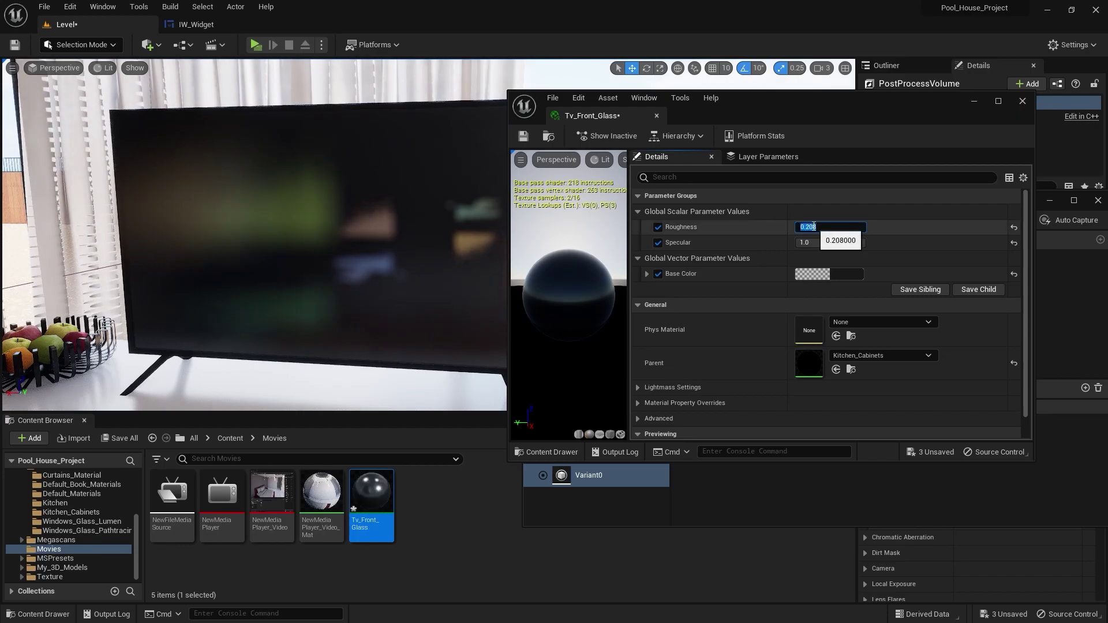
type("0.1")
key("Return")
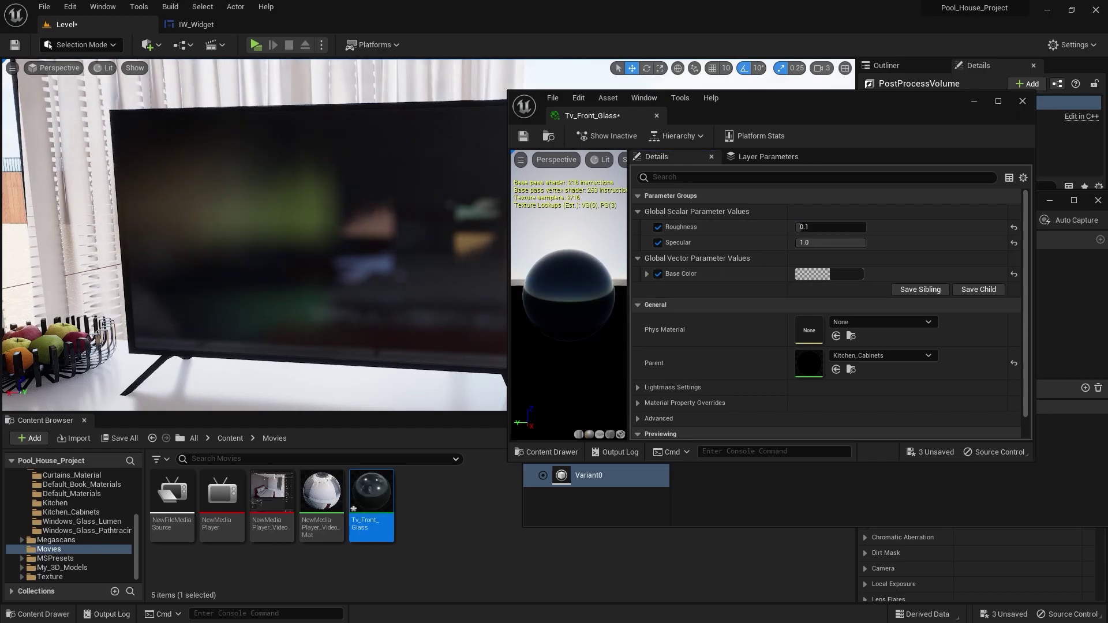
right_click_drag(260, 234, 451, 347)
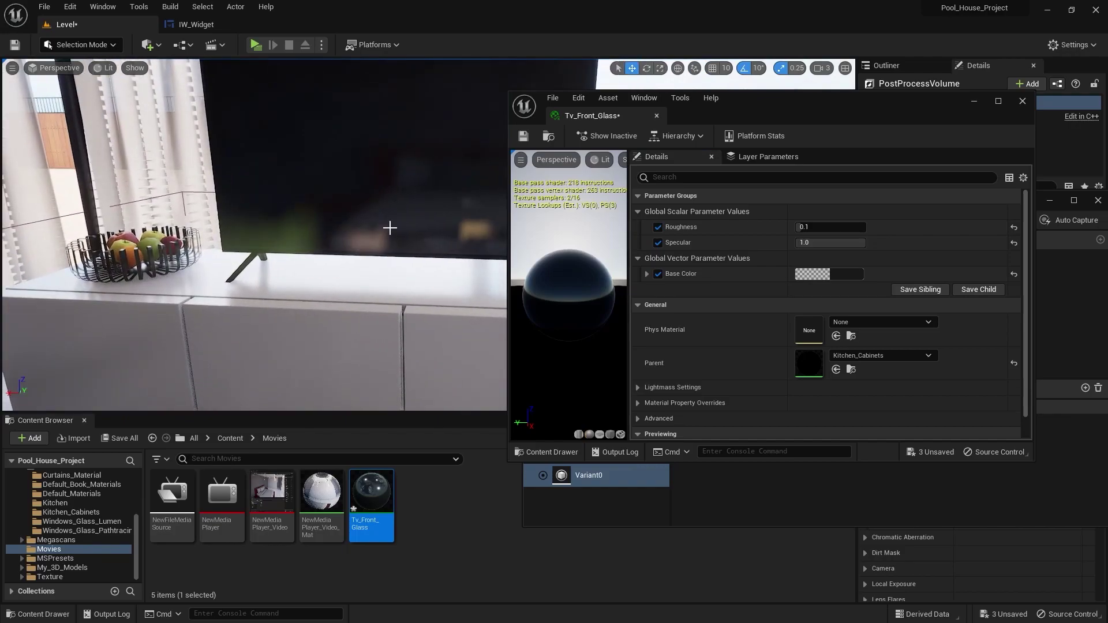
left_click(1023, 101)
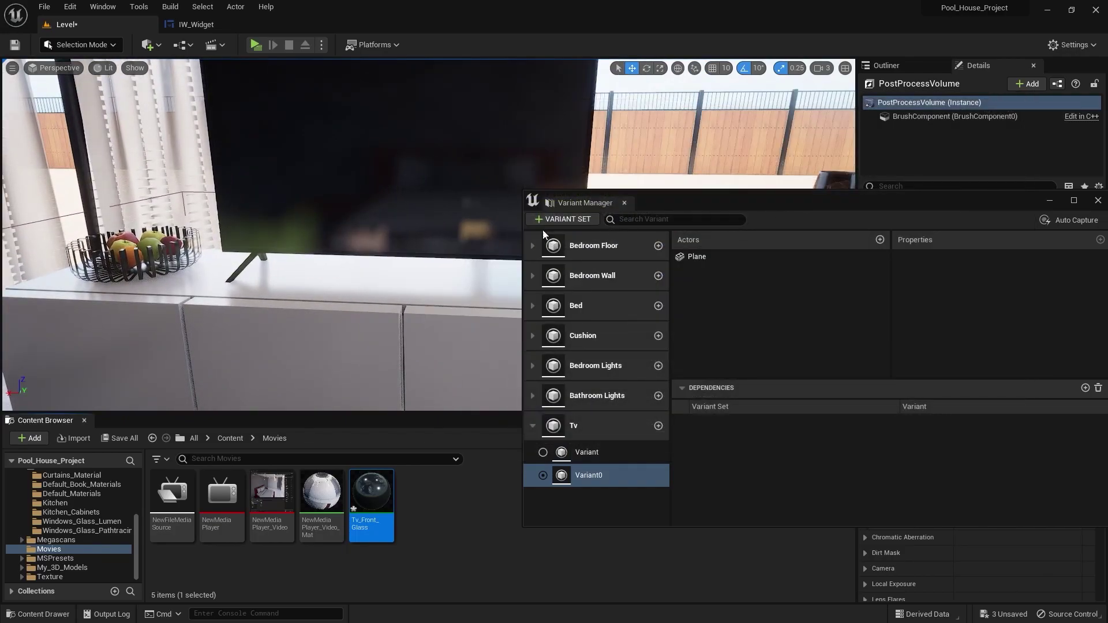
Step: Set the IW_Widget pre-construct render opacity to 1.0 in its event graph
mouse_move(370, 202)
right_mouse_down()
mouse_move(259, 260)
mouse_move(130, 216)
right_mouse_up()
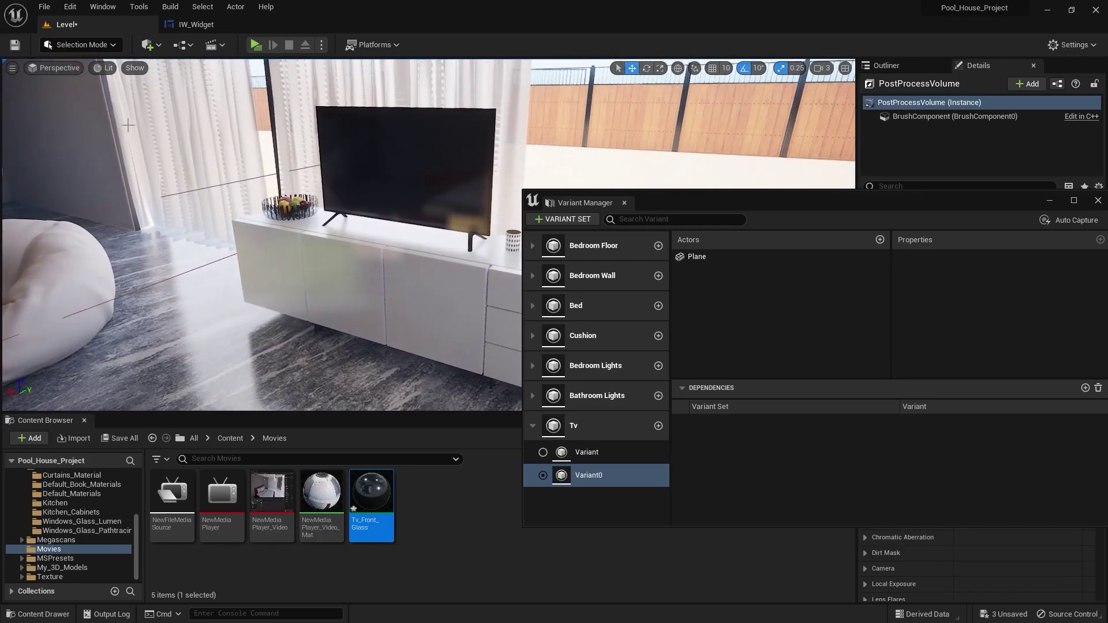
left_click(197, 24)
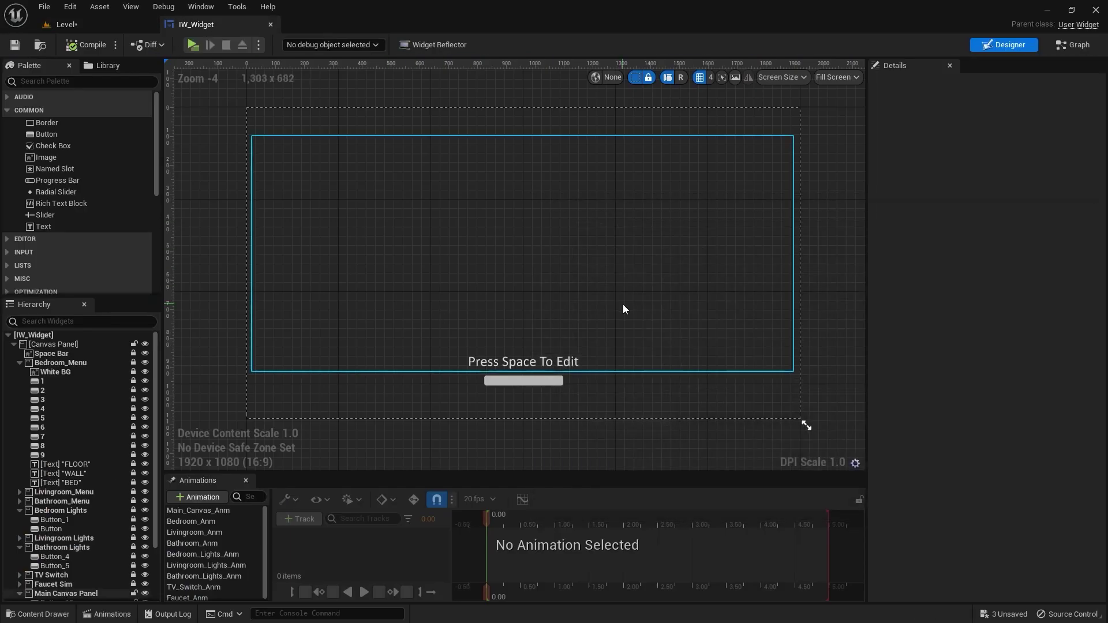
left_click(1069, 44)
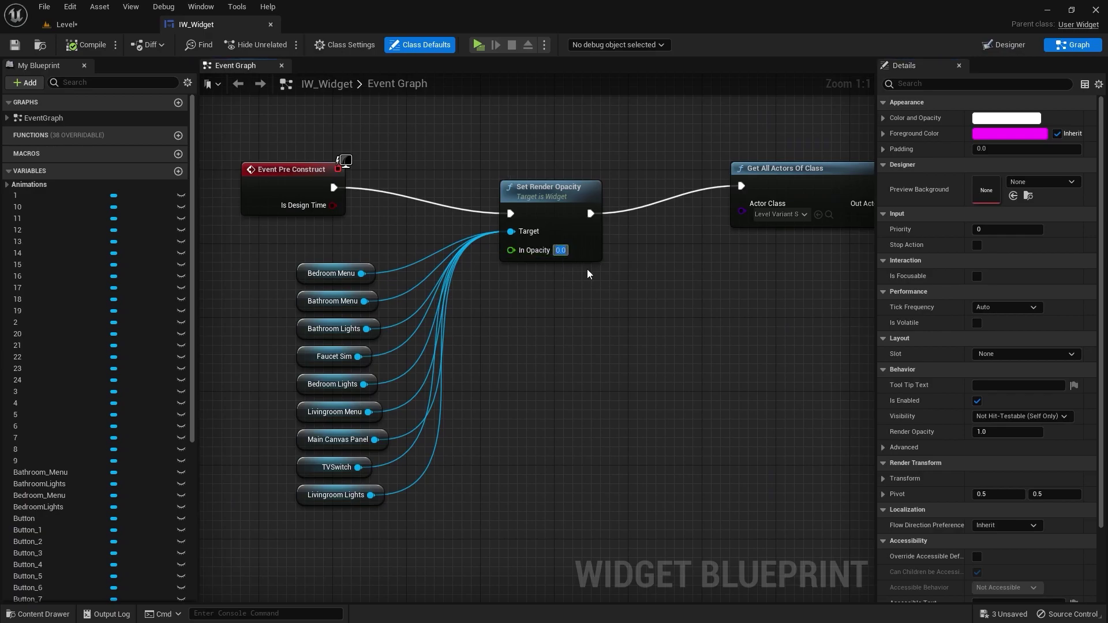
type("1")
key("Return")
left_click(1005, 44)
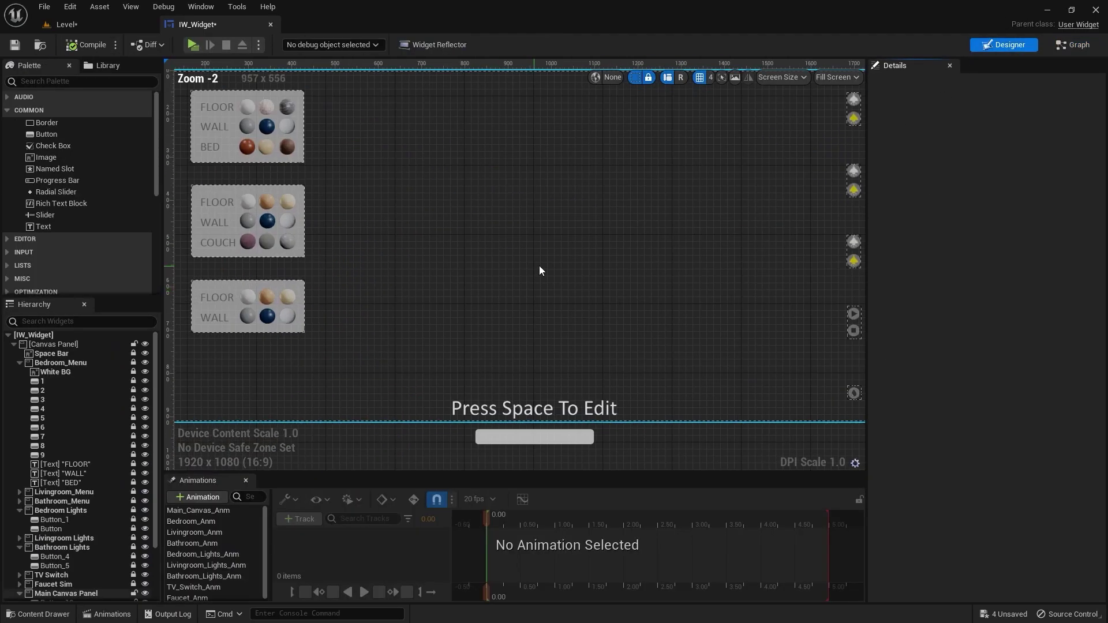
Step: Add an On Clicked event for the TV play button, Button_6
right_click_drag(540, 266, 262, 260)
scroll(277, 200, "up", 4)
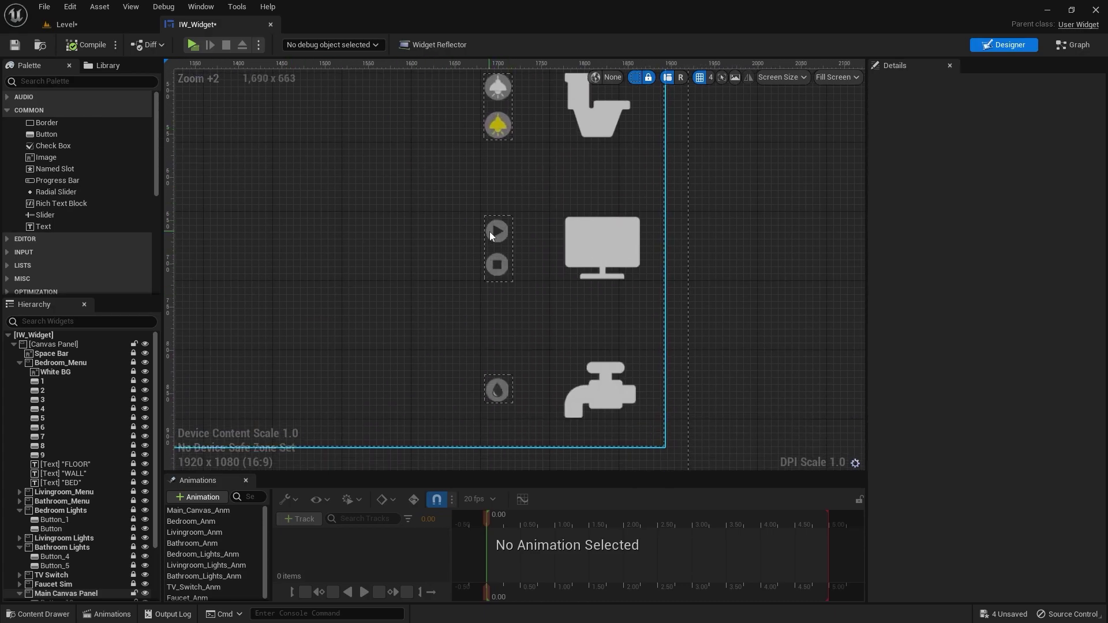
scroll(125, 458, "down", 3)
left_click(44, 504)
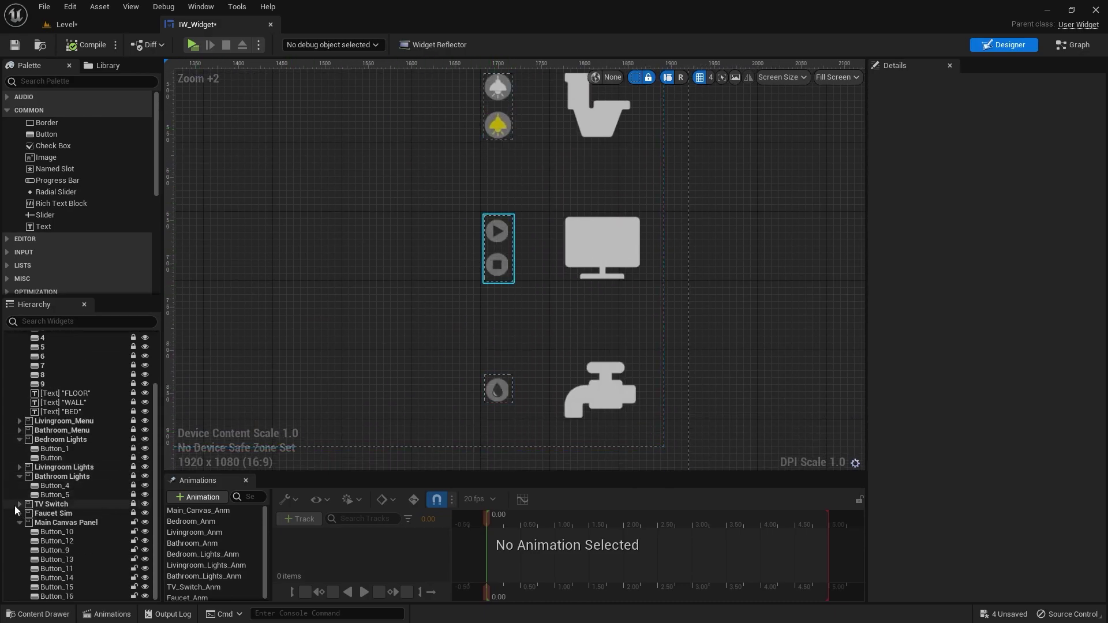
left_click(19, 504)
left_click(78, 513)
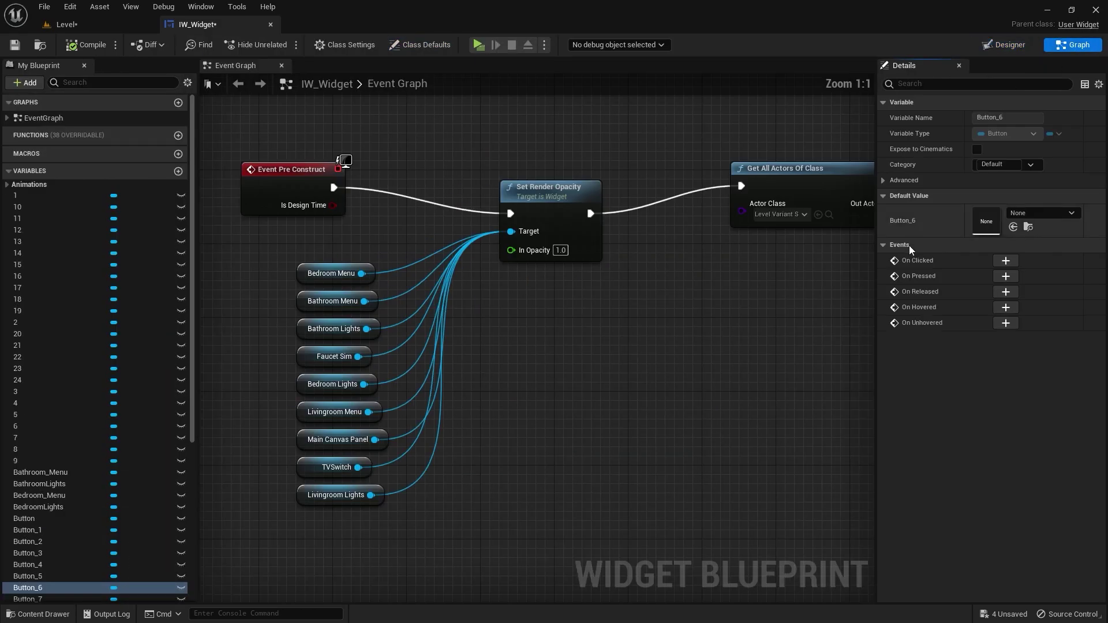
left_click(1005, 260)
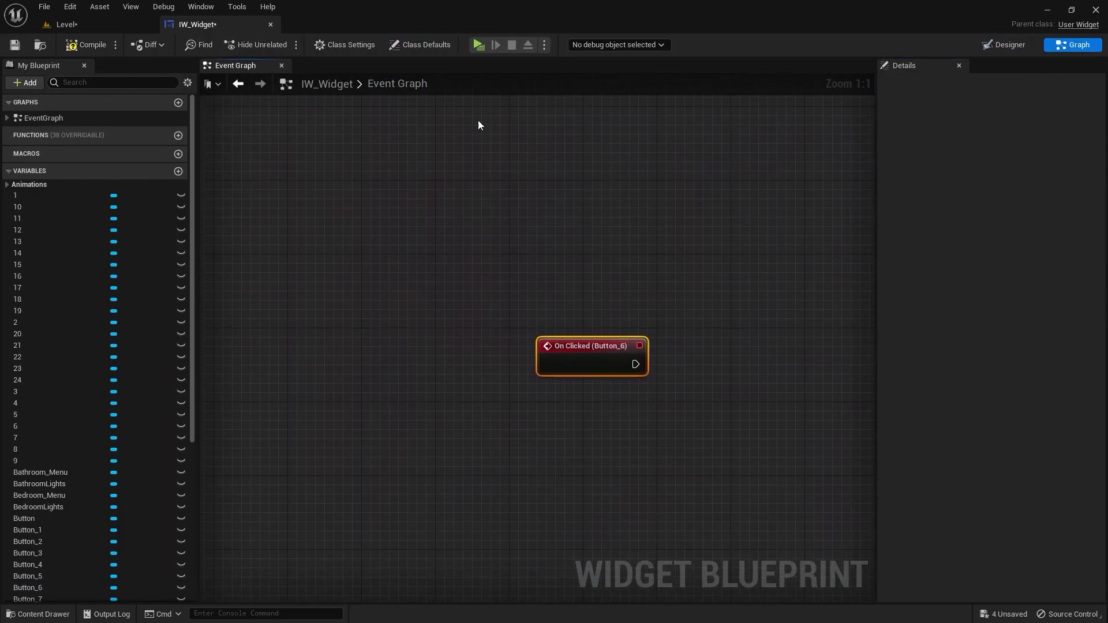
Step: Add an On Clicked event for Button_7 and move both events beside the others
left_click(1029, 45)
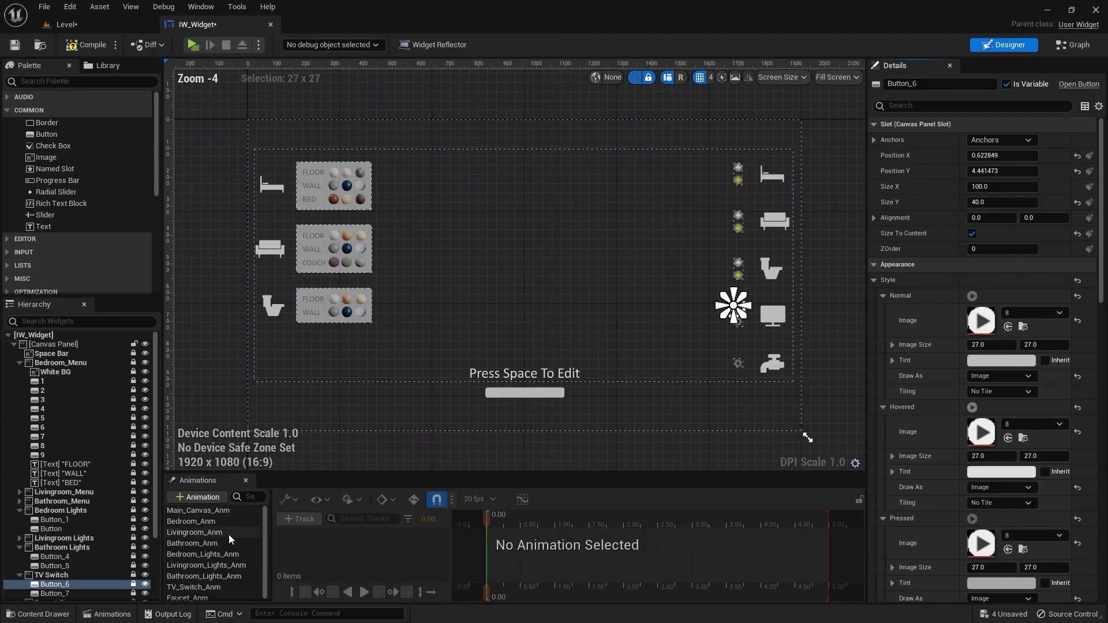
left_click(55, 538)
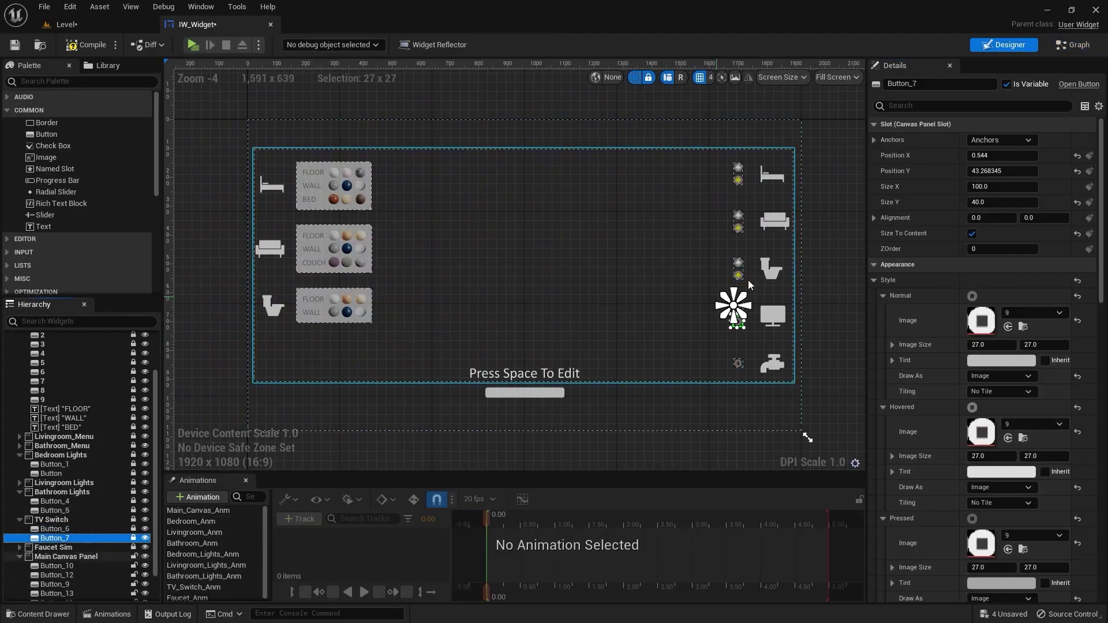
left_click(1063, 51)
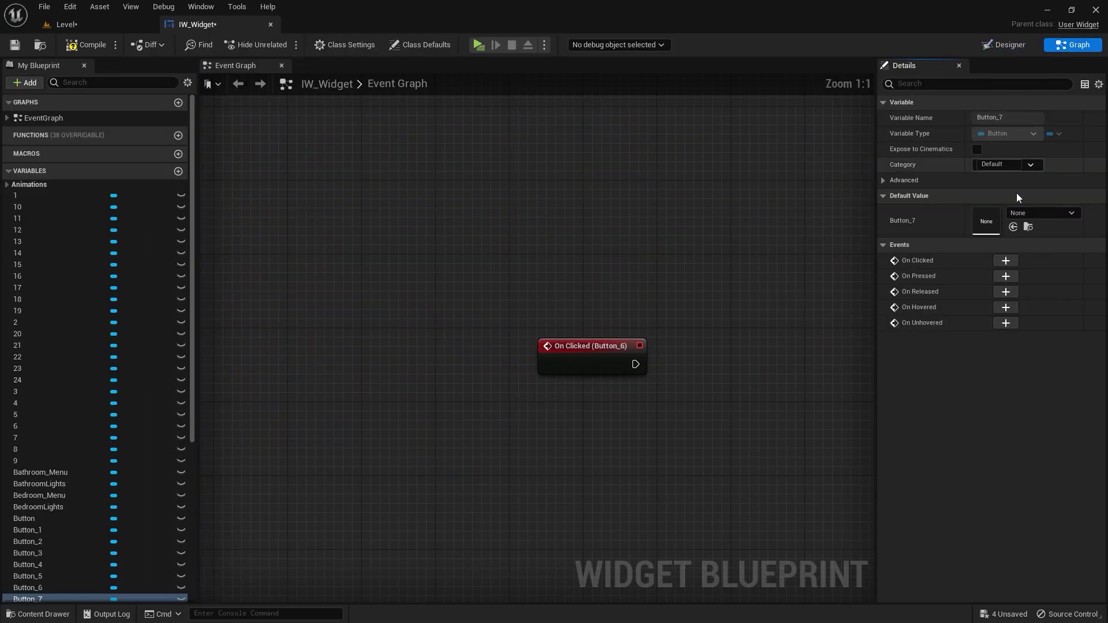
left_click(1006, 276)
scroll(636, 301, "down", 4)
scroll(519, 281, "down", 3)
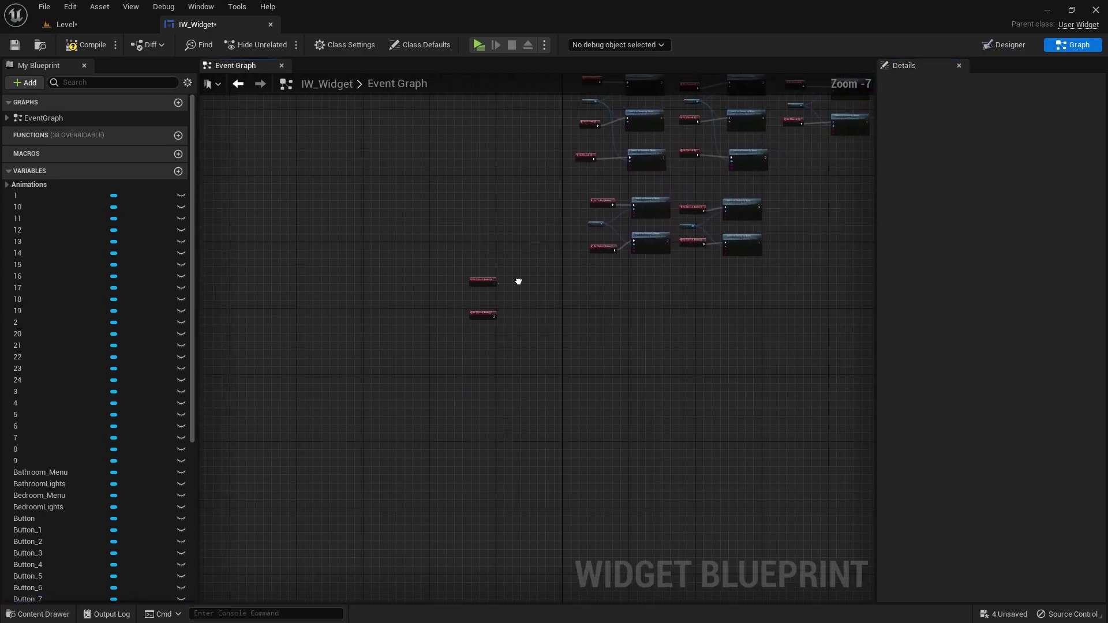
left_click_drag(467, 261, 437, 331)
mouse_move(419, 321)
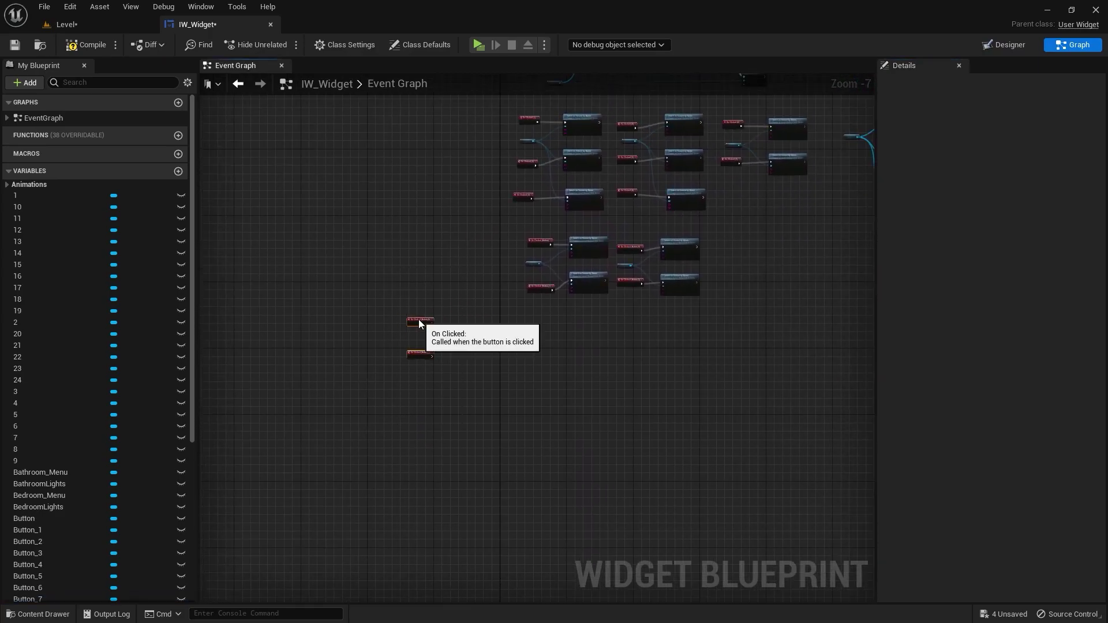
left_click_drag(530, 314, 544, 323)
scroll(603, 333, "up", 3)
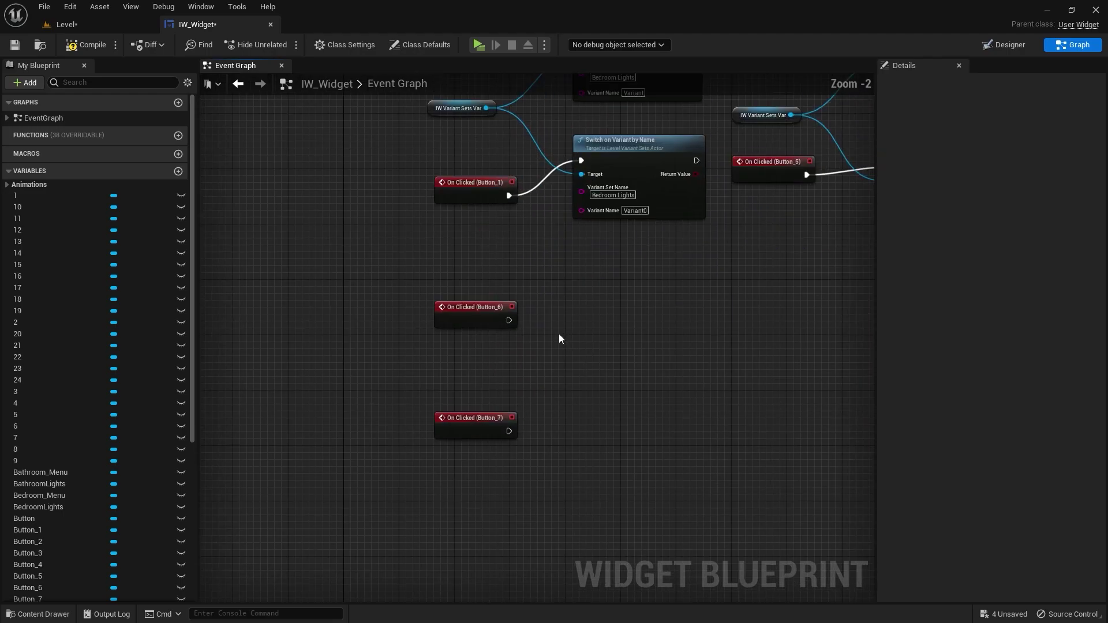
scroll(579, 334, "up", 2)
Step: Copy the Switch on Variant by Name and IW Variant Sets nodes beside the new events
left_click(611, 259)
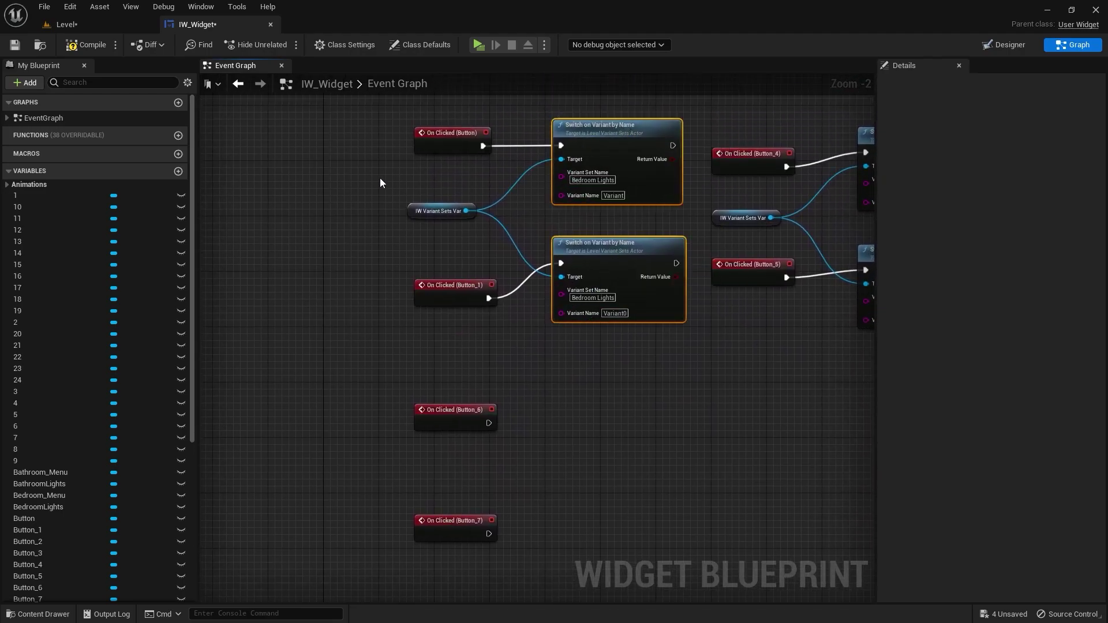
left_click(438, 211, "ctrl")
mouse_move(615, 264)
left_mouse_down("alt")
mouse_move(728, 343)
mouse_move(637, 532)
left_mouse_up("alt")
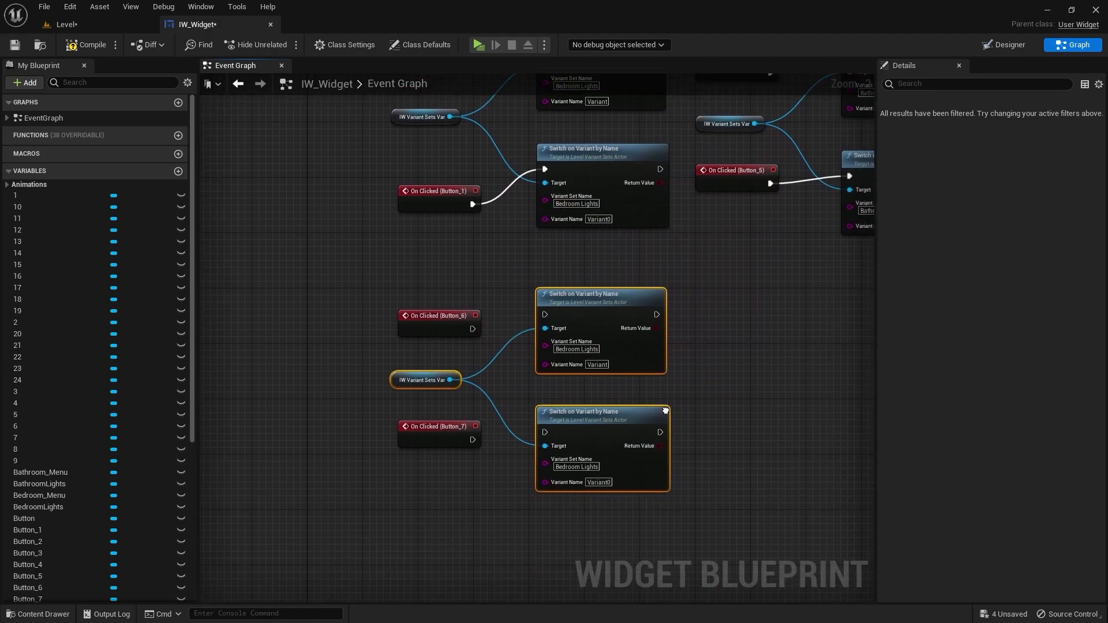
right_click_drag(637, 532, 638, 390)
left_click(721, 292)
scroll(411, 292, "up", 3)
Step: Wire Button_6 and Button_7 to the switch nodes and set both variant set names to Tv
left_click_drag(450, 264, 549, 244)
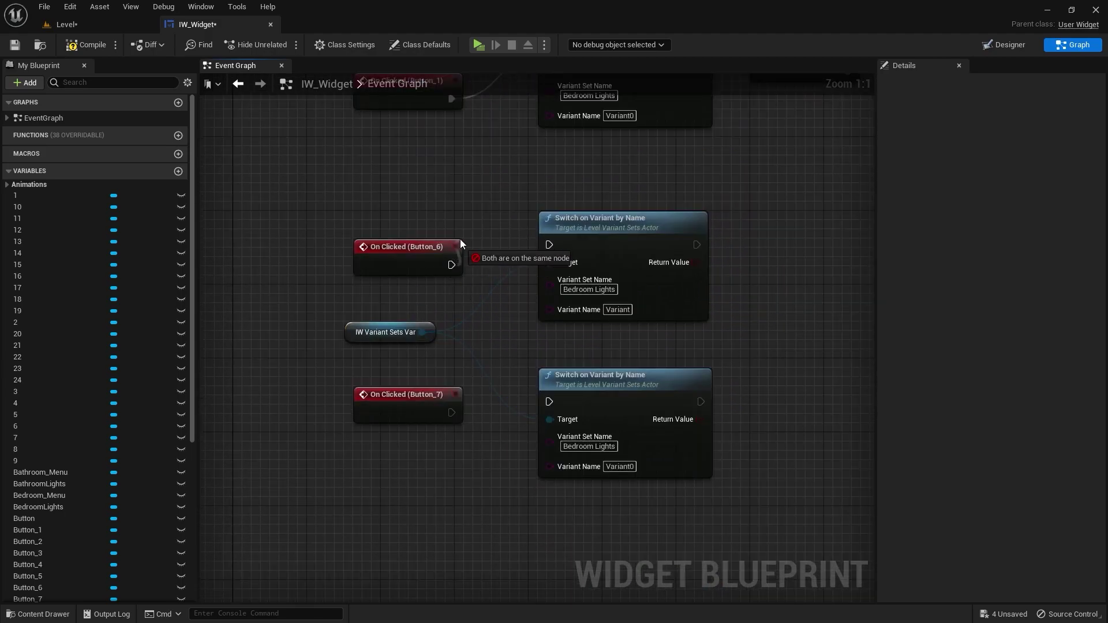
left_click_drag(451, 412, 549, 402)
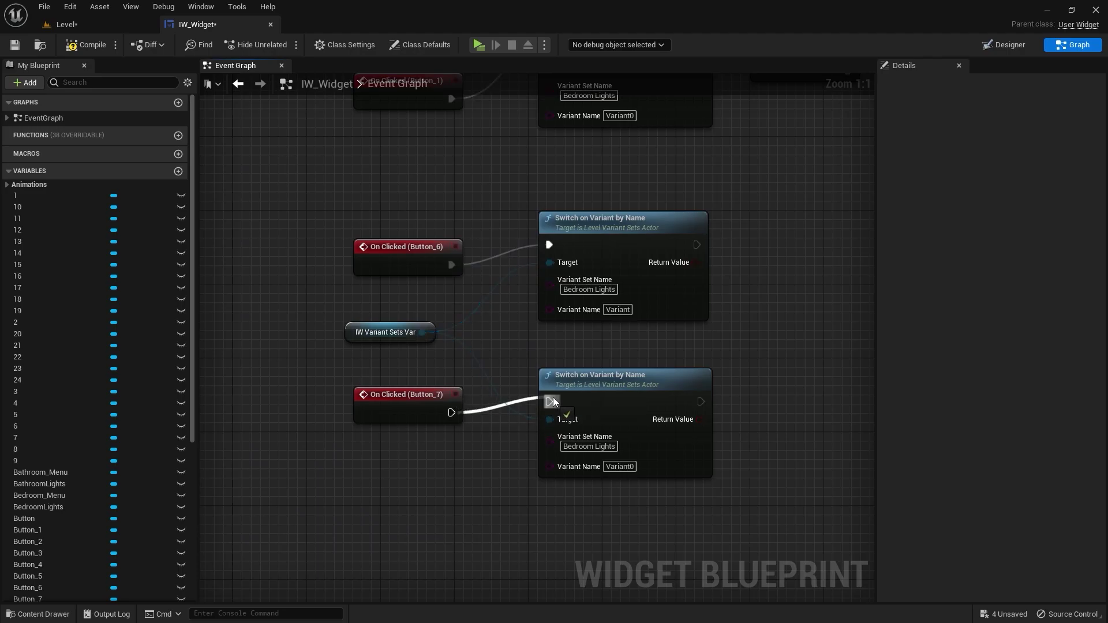
right_click_drag(632, 438, 606, 402)
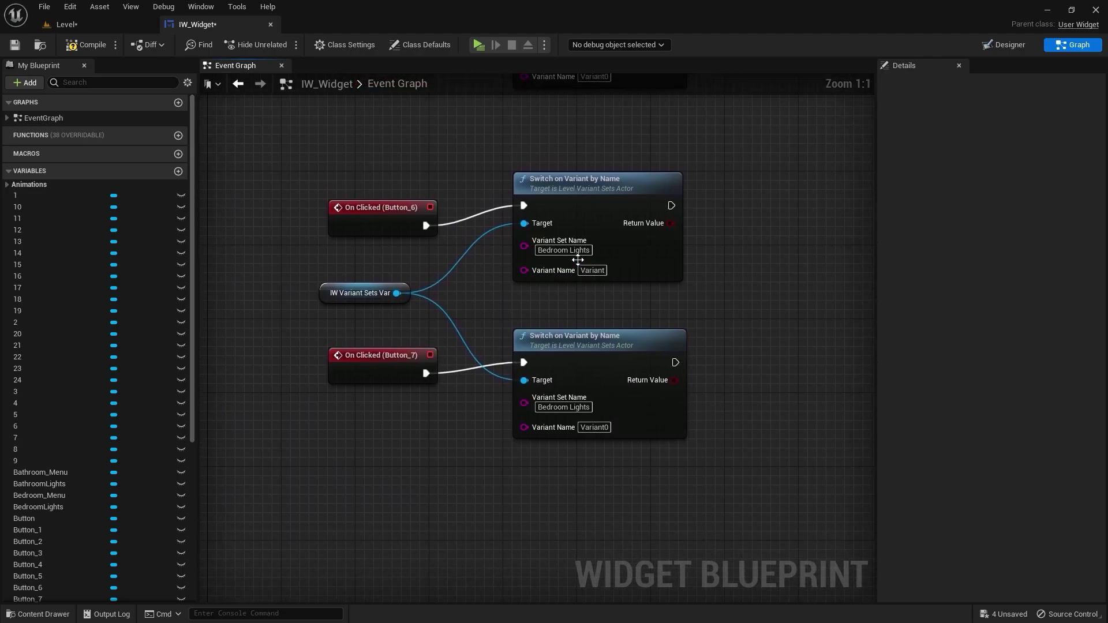
double_click(579, 254)
type("Tv")
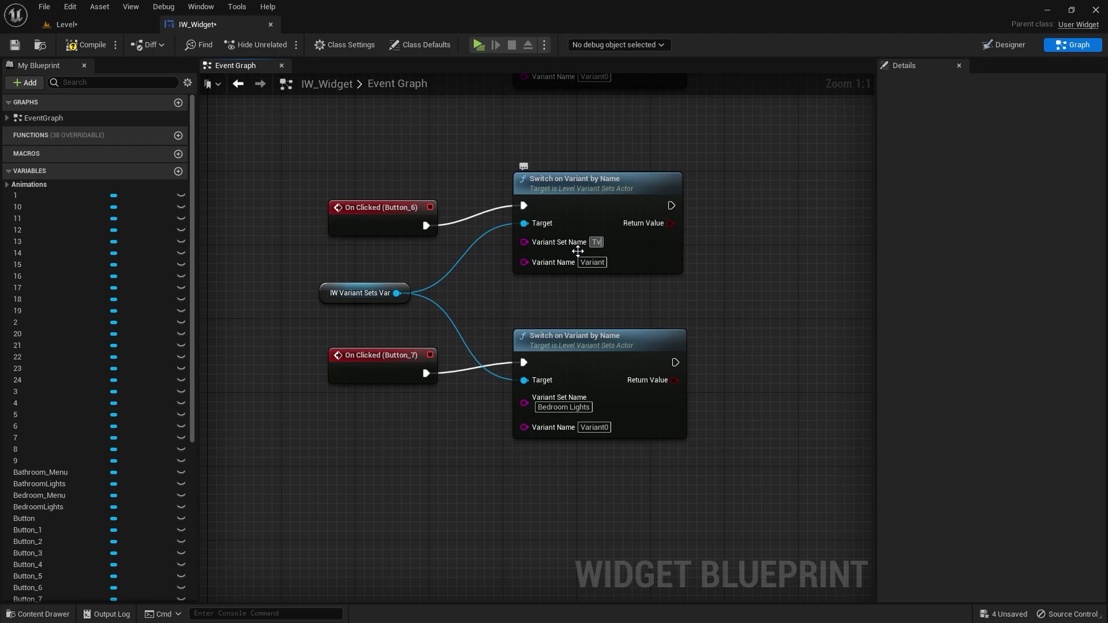
double_click(562, 406)
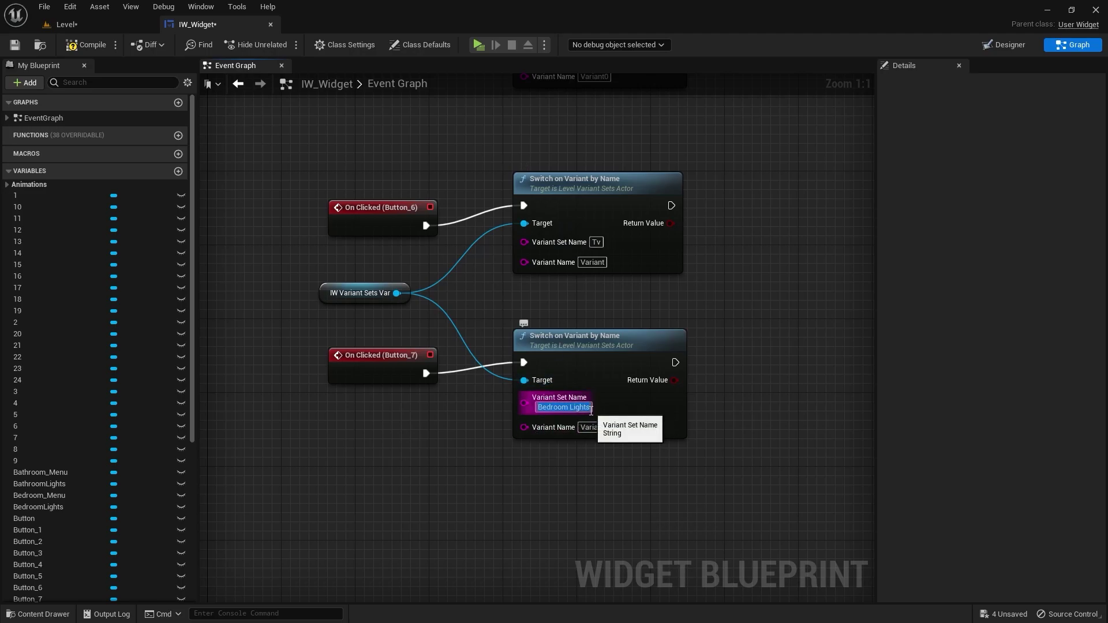
type("Tv")
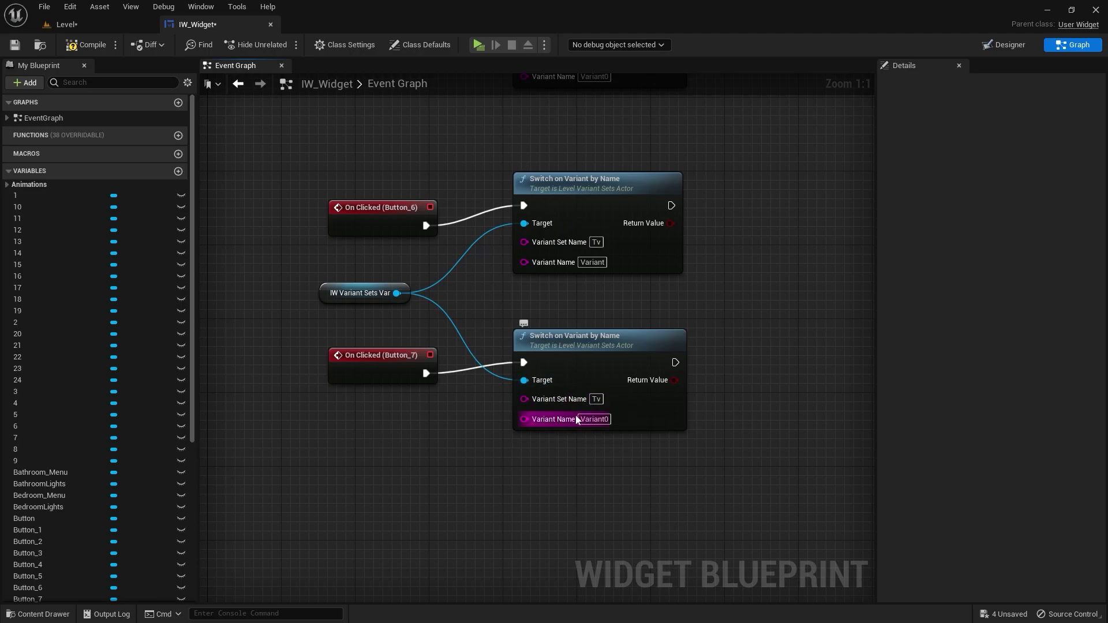
Step: Compile IW_Widget and set the pre-construct Set Render Opacity's In Opacity to 0.0
left_click(86, 44)
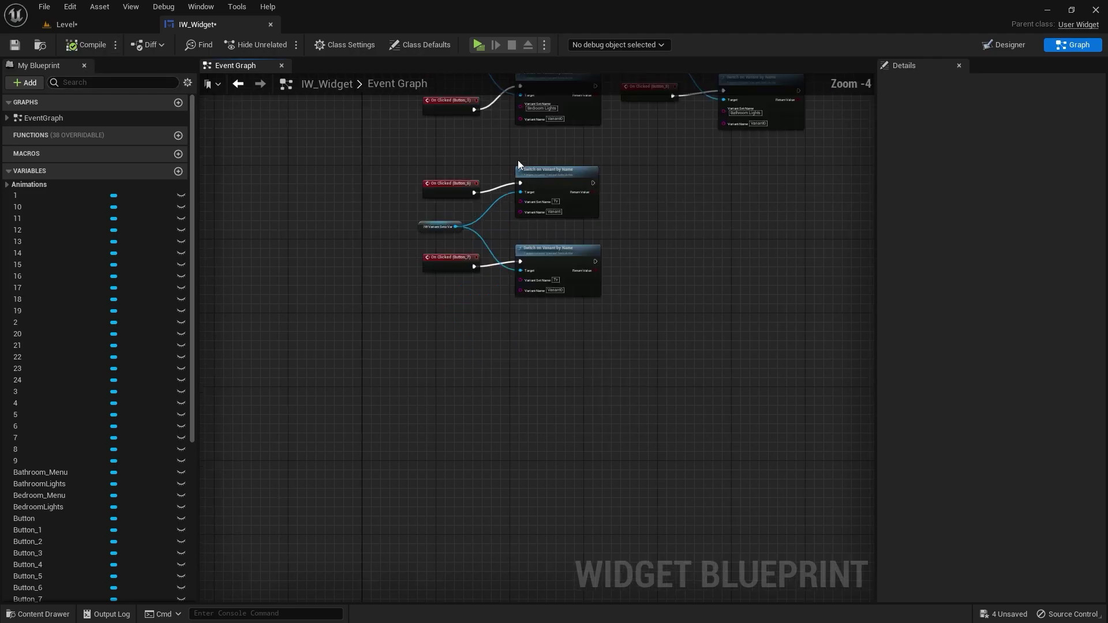
scroll(491, 355, "down", 5)
right_click_drag(490, 353, 700, 294)
scroll(611, 289, "up", 5)
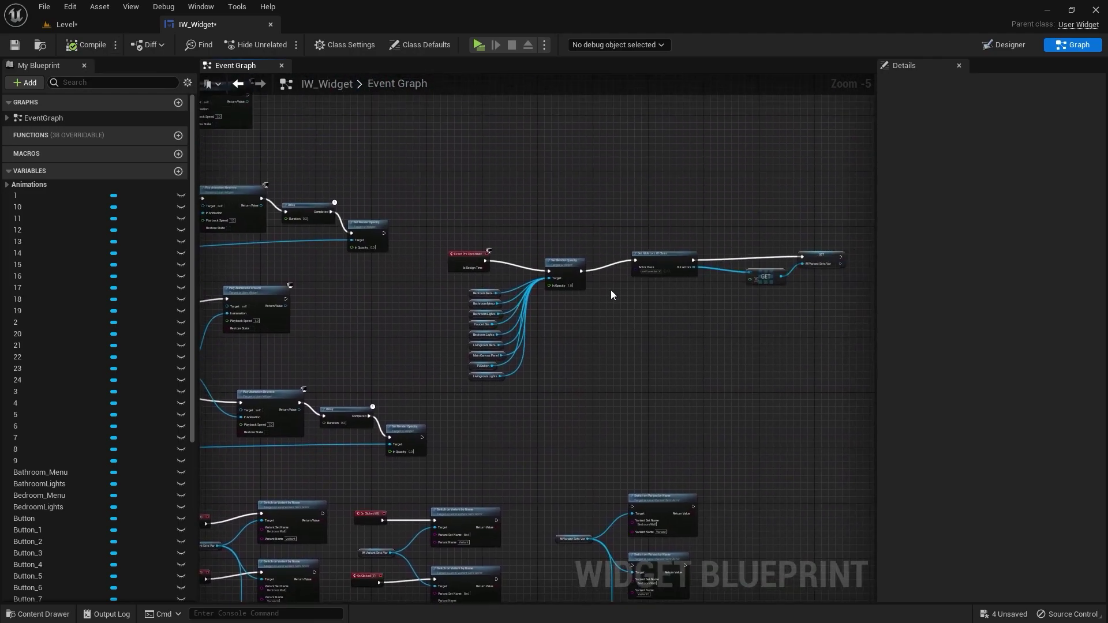
right_click_drag(610, 290, 585, 344)
double_click(577, 387)
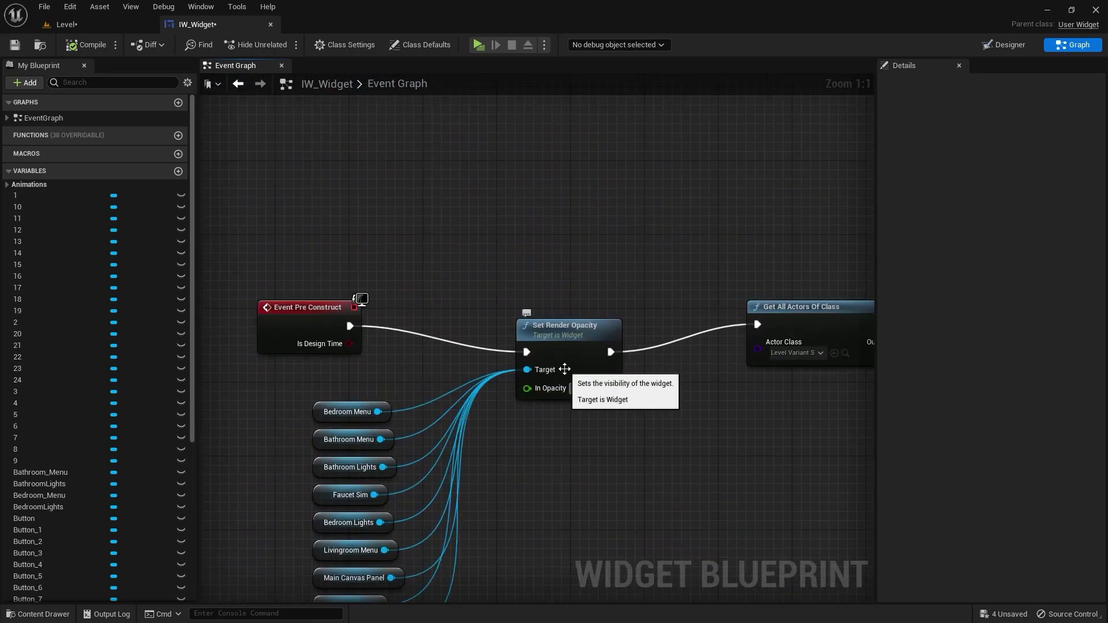
type("0")
key("Return")
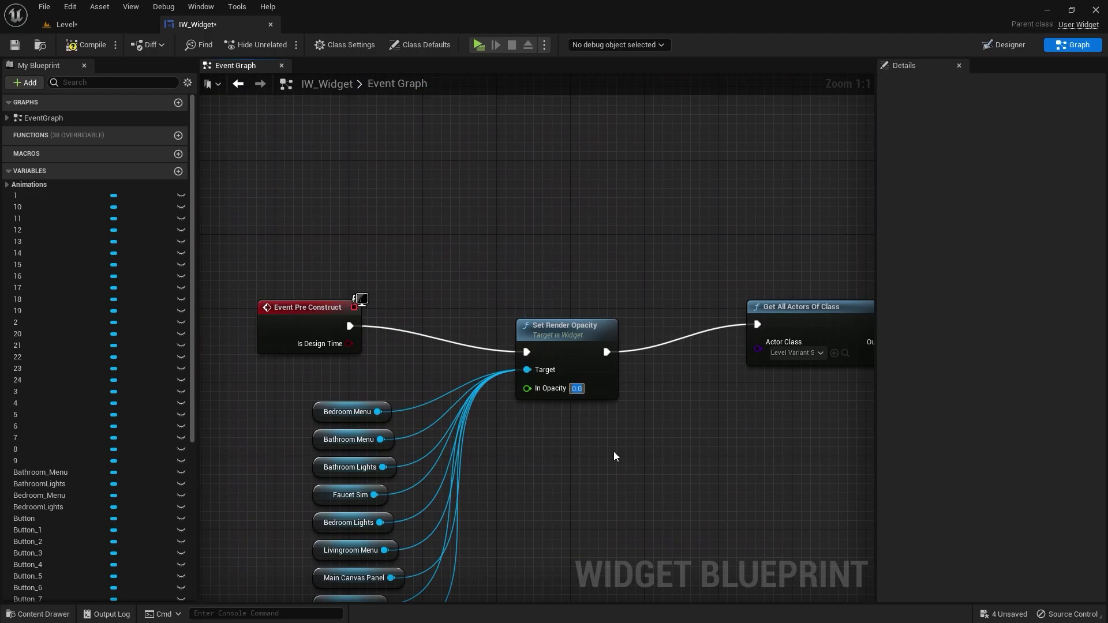
Step: Back in the level, close the Variant Manager, face the TV, and launch Play in New Window
left_click(64, 24)
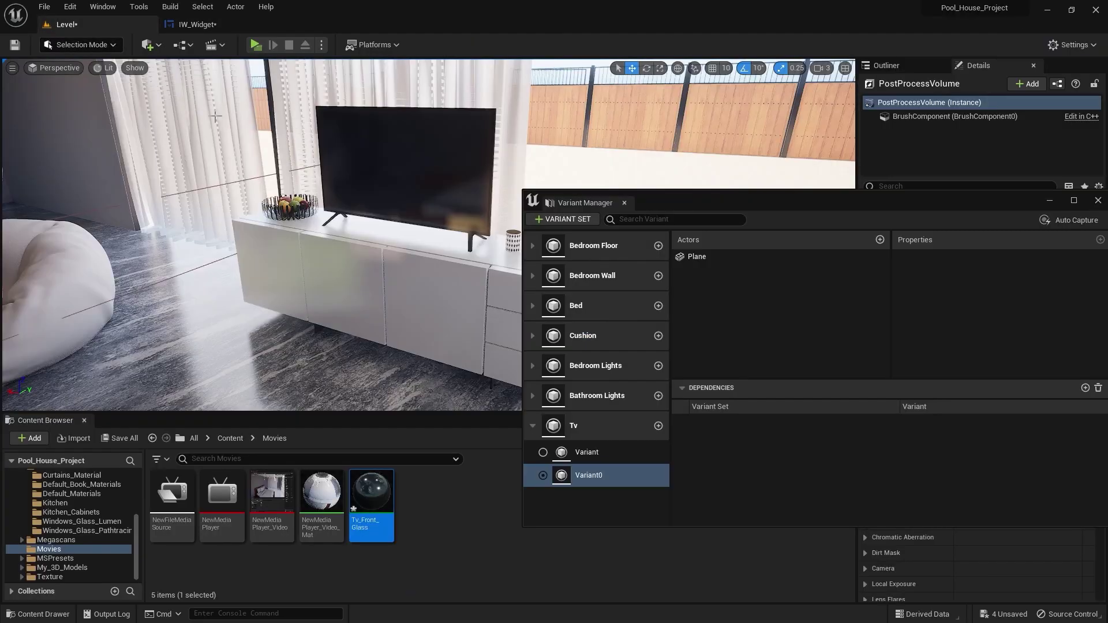
right_click_drag(466, 202, 347, 202)
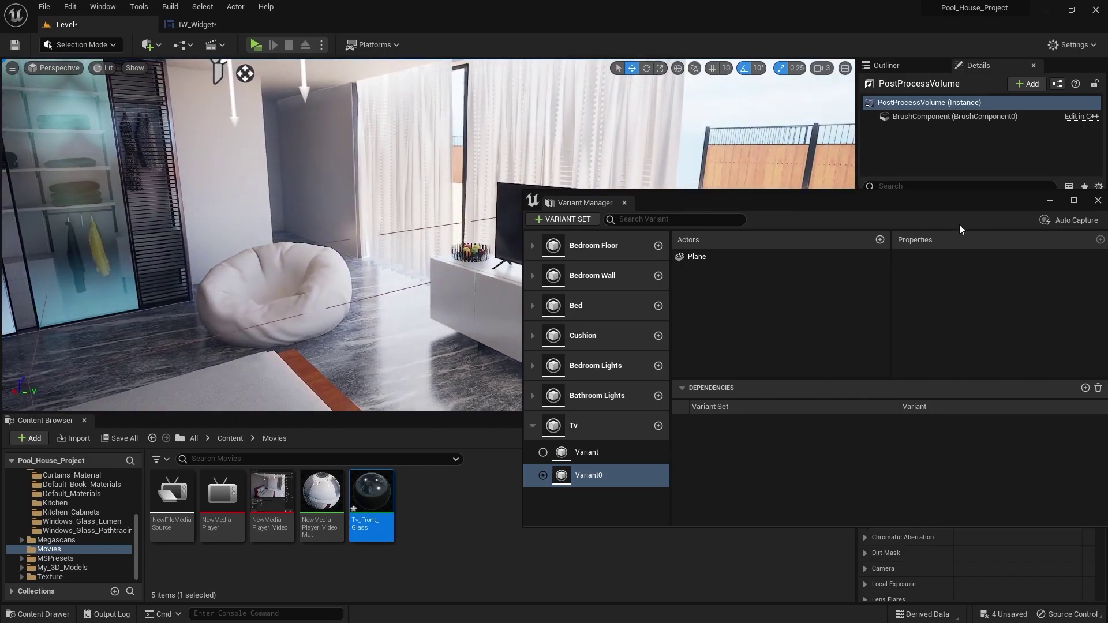
left_click_drag(736, 203, 465, 208)
left_click(827, 205)
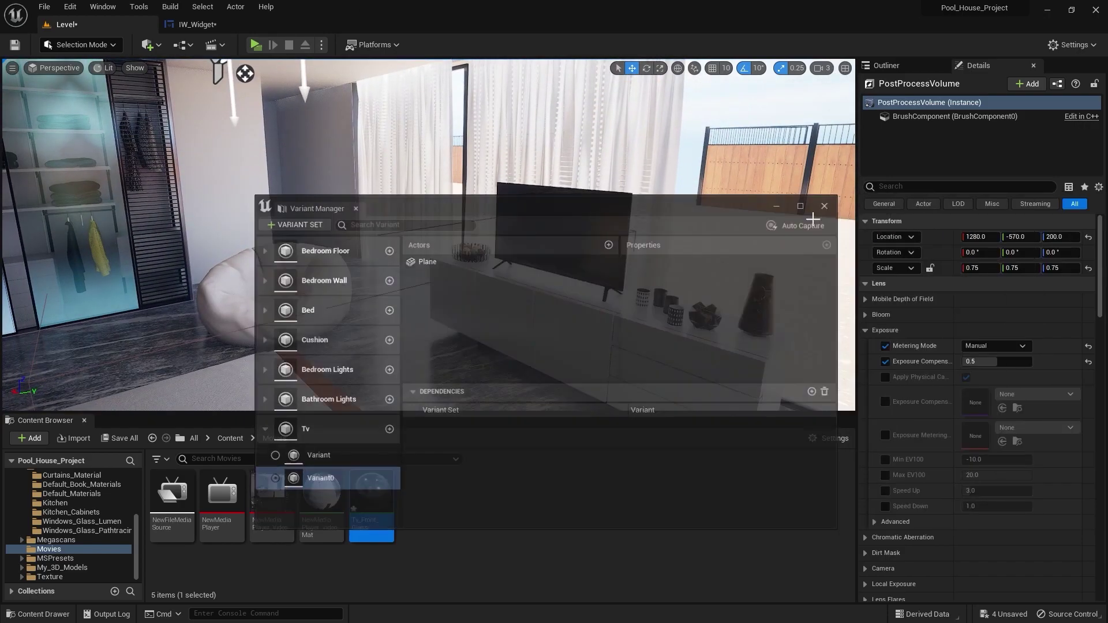
mouse_move(520, 216)
right_mouse_down()
mouse_move(292, 176)
mouse_move(520, 217)
right_mouse_up()
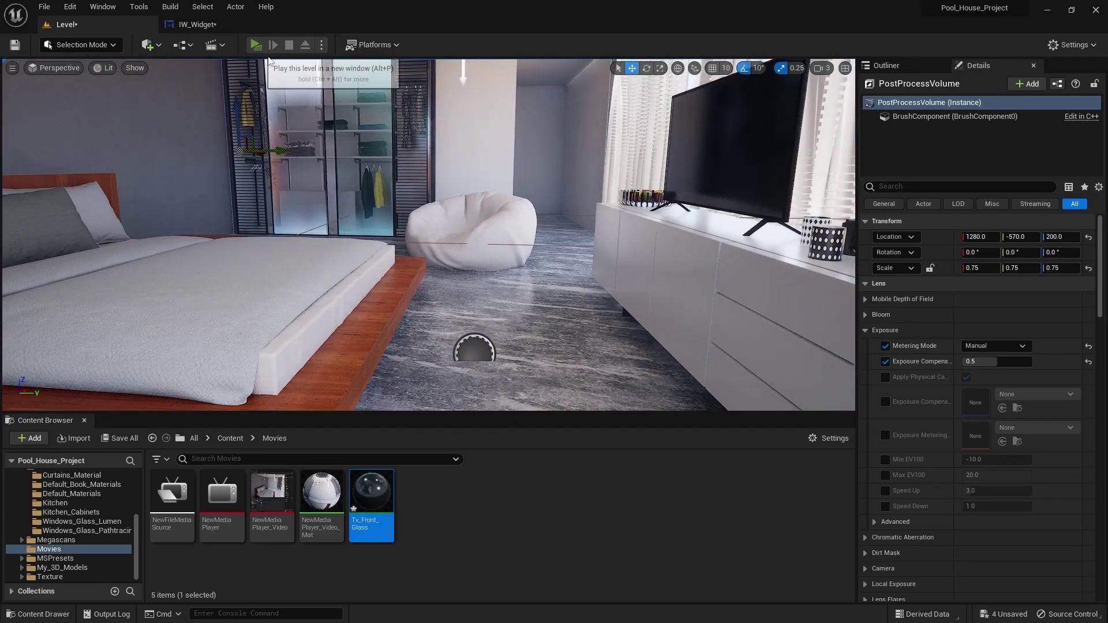
left_click(270, 60)
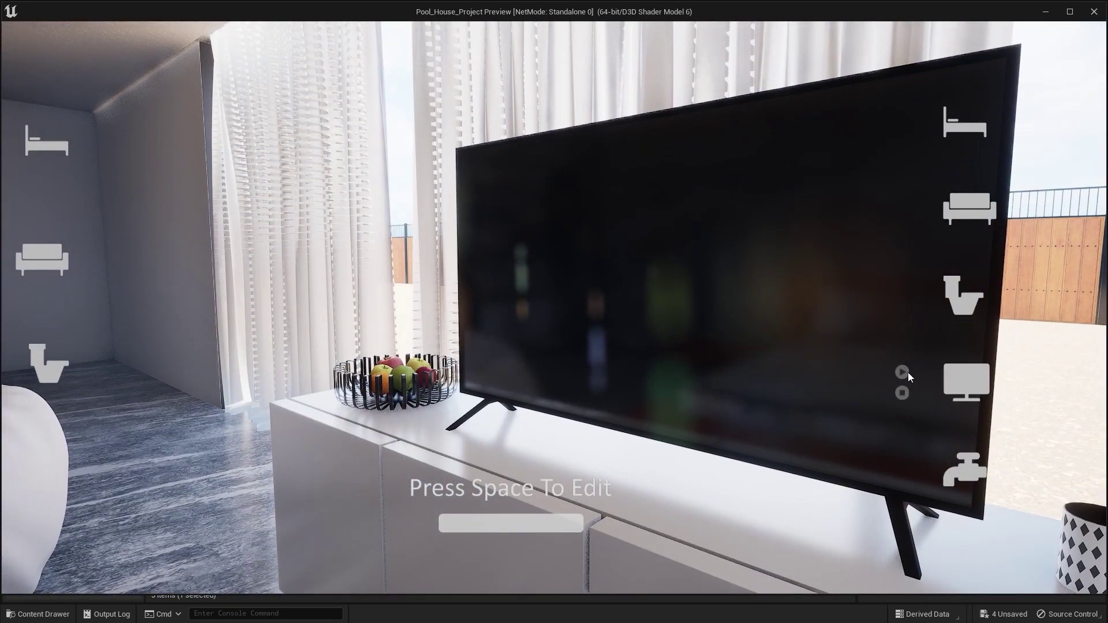
Step: Start the TV video four times and stop it three times, then end the preview with Esc
left_click(903, 373)
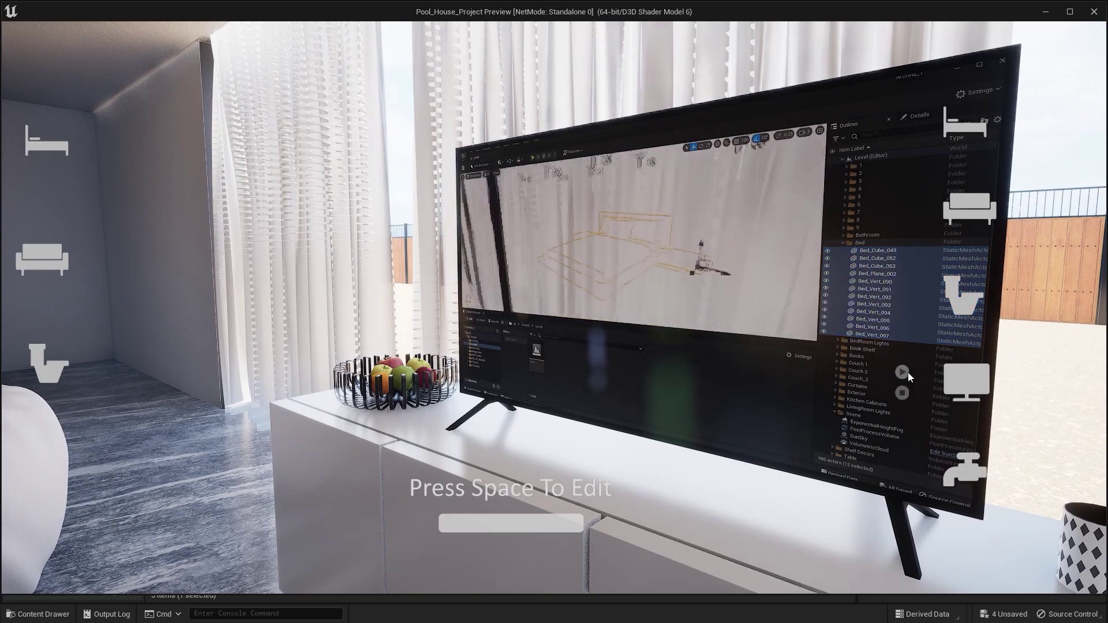
left_click(902, 393)
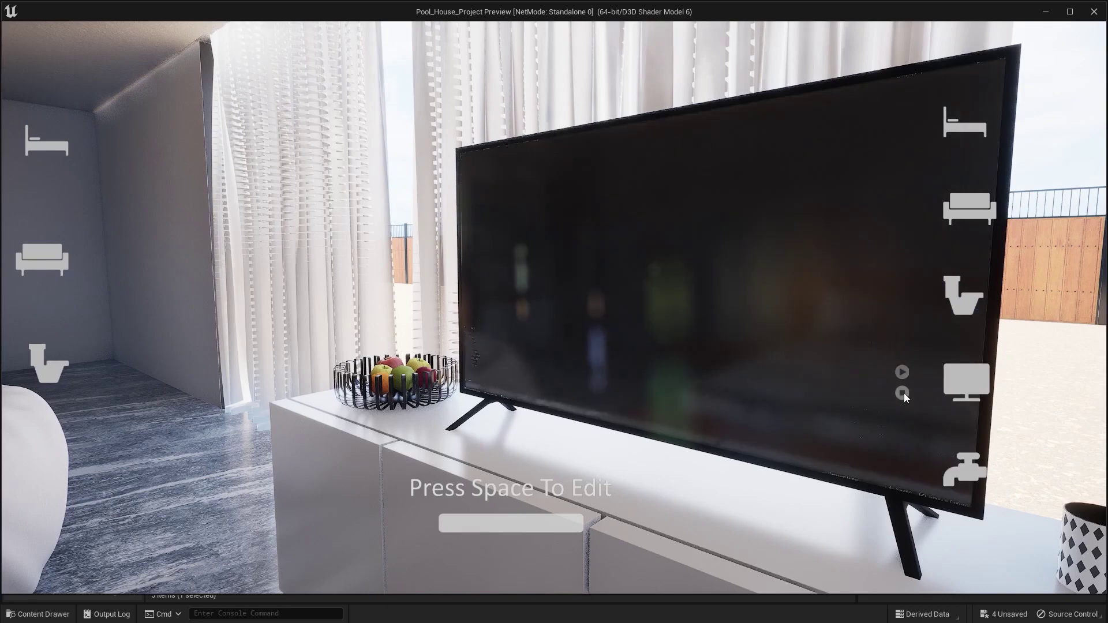
left_click(902, 372)
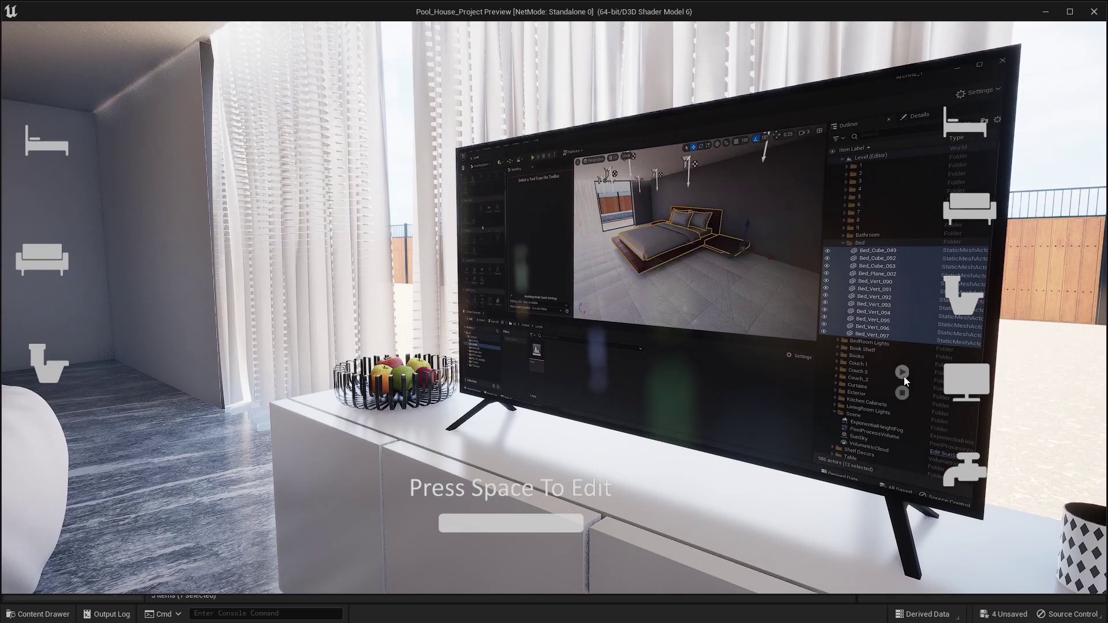
left_click(903, 392)
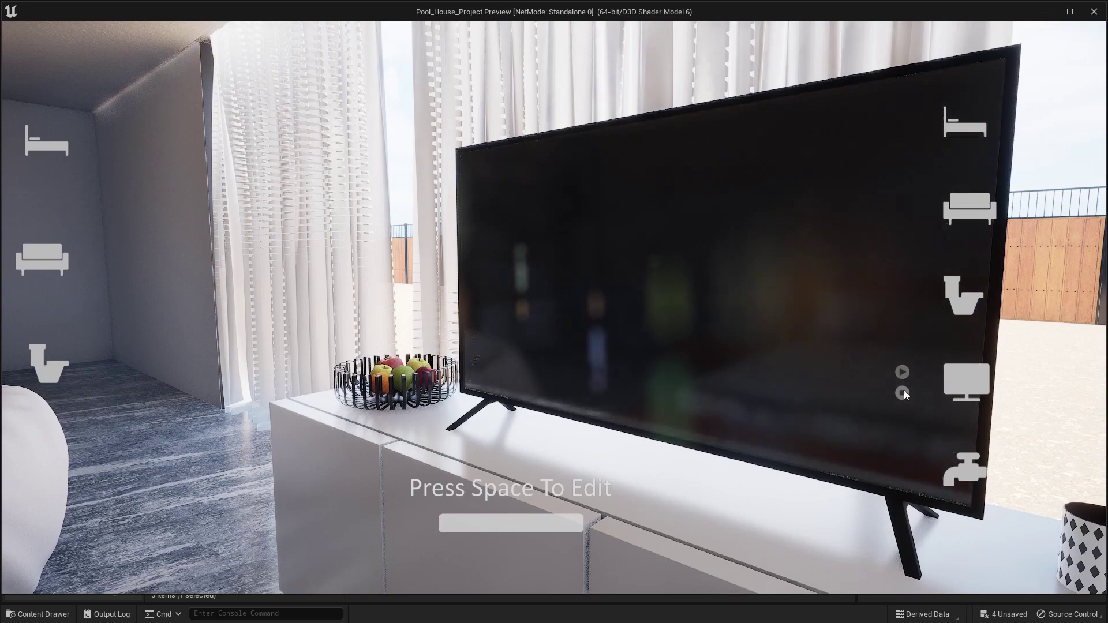
left_click(904, 374)
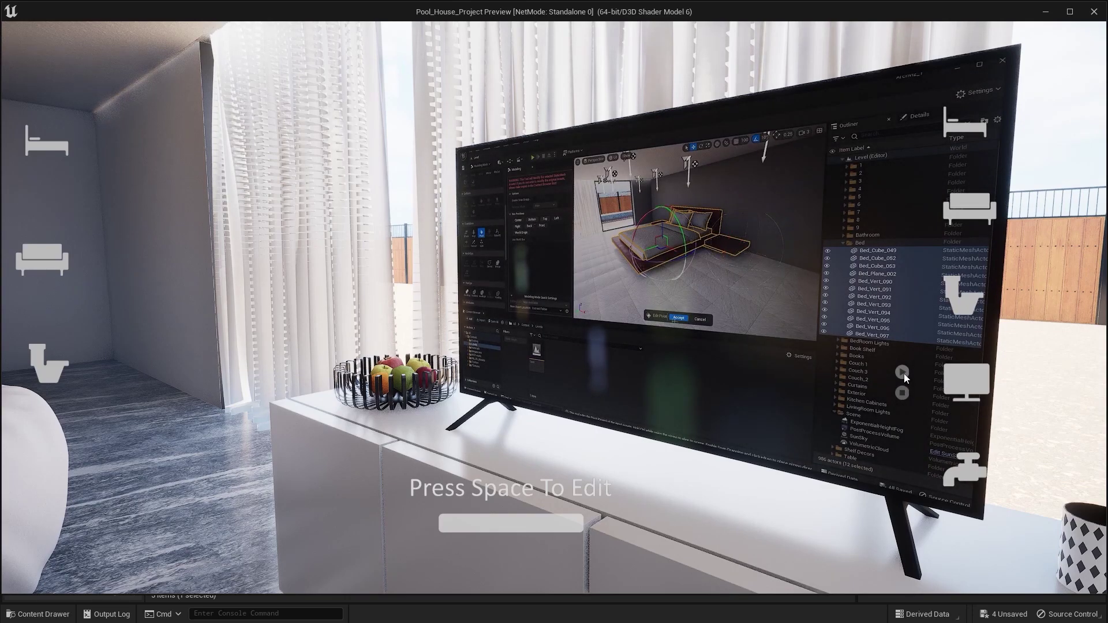
left_click(904, 392)
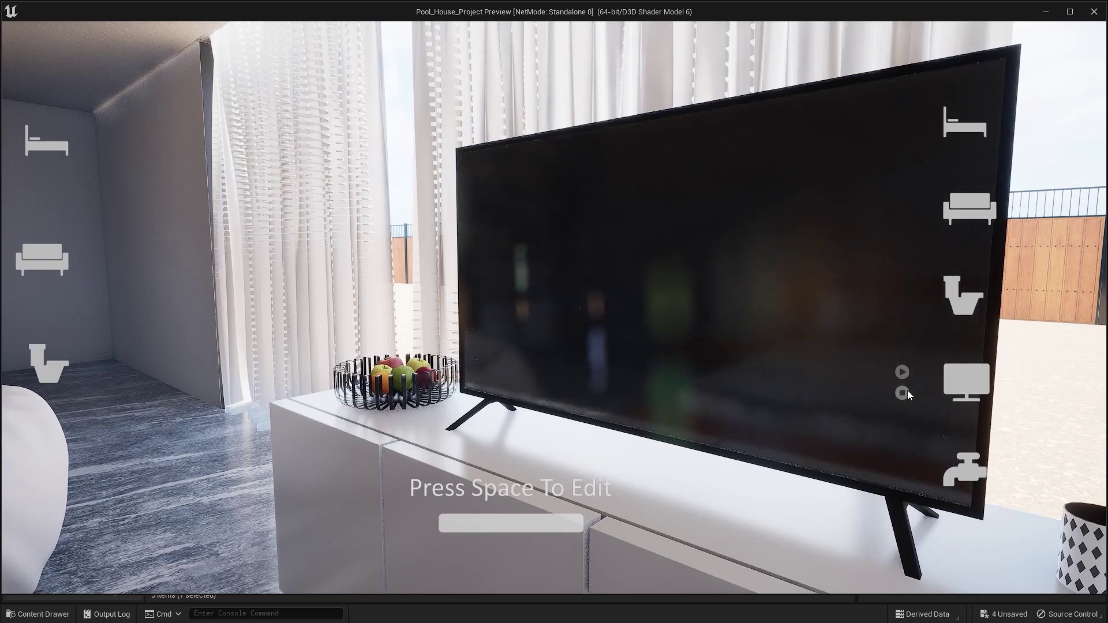
left_click(899, 374)
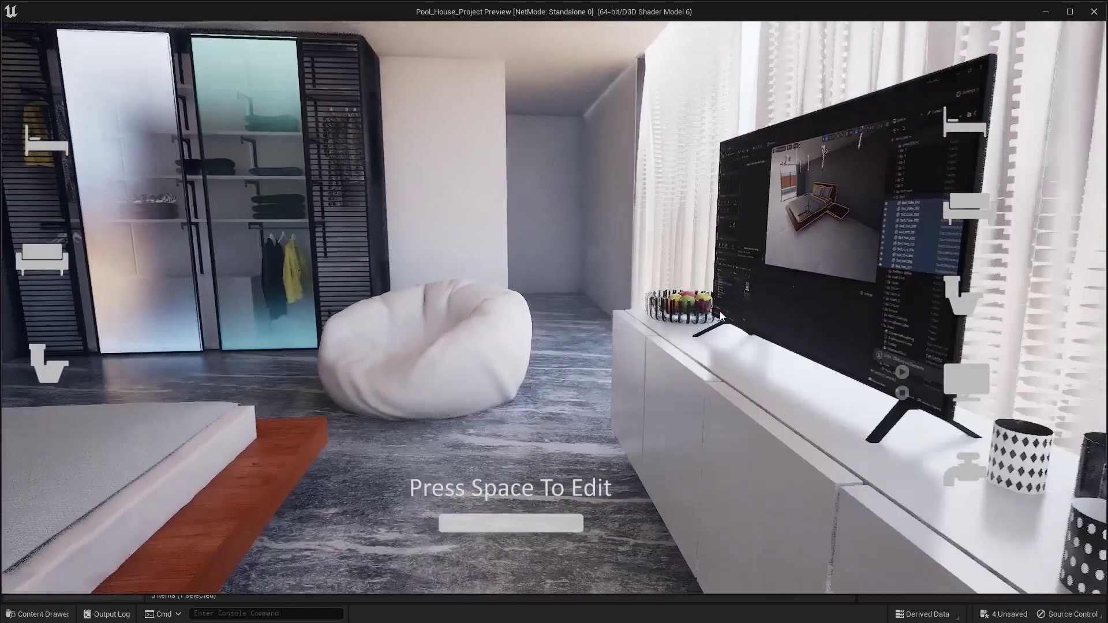
key("Escape")
right_click_drag(719, 311, 785, 262)
key("Escape")
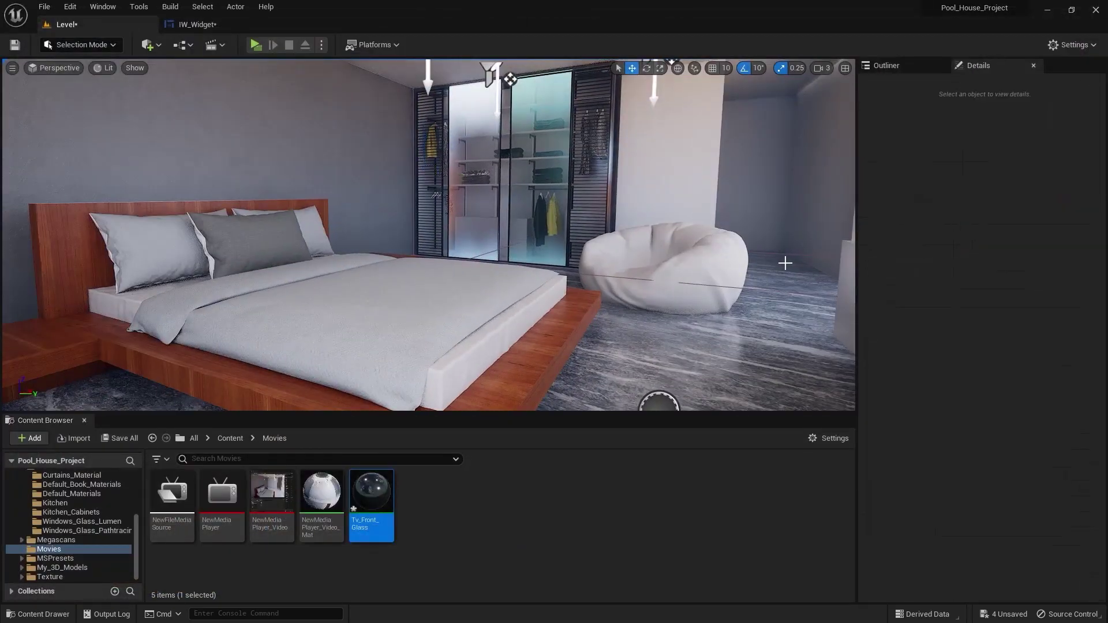
mouse_move(433, 234)
right_mouse_down()
mouse_move(485, 234)
mouse_move(381, 234)
right_mouse_up()
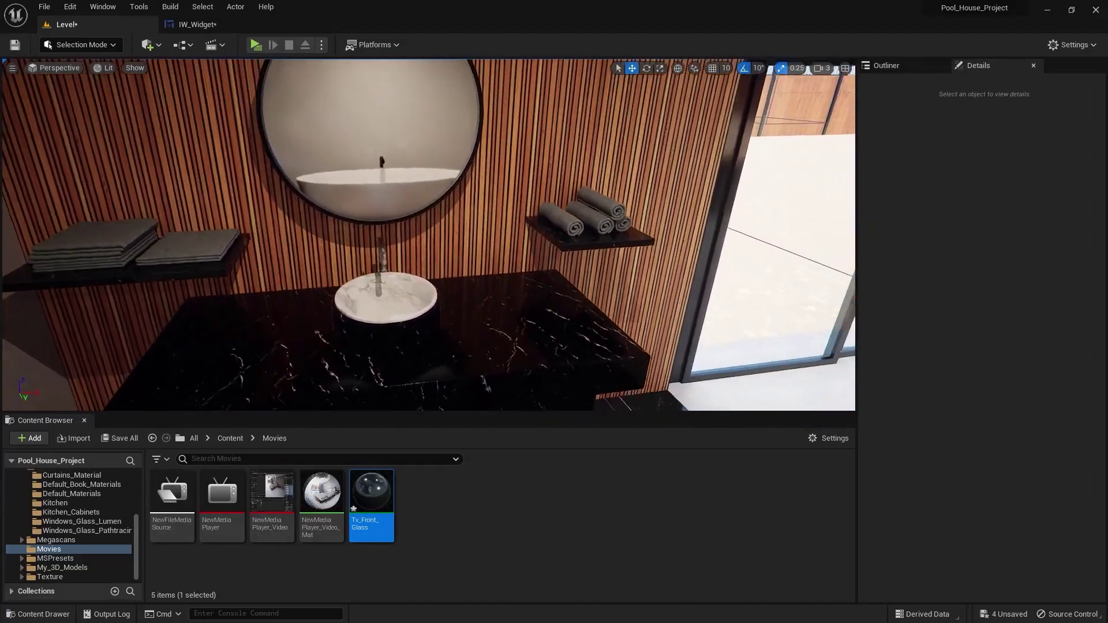
right_click_drag(554, 234, 595, 214)
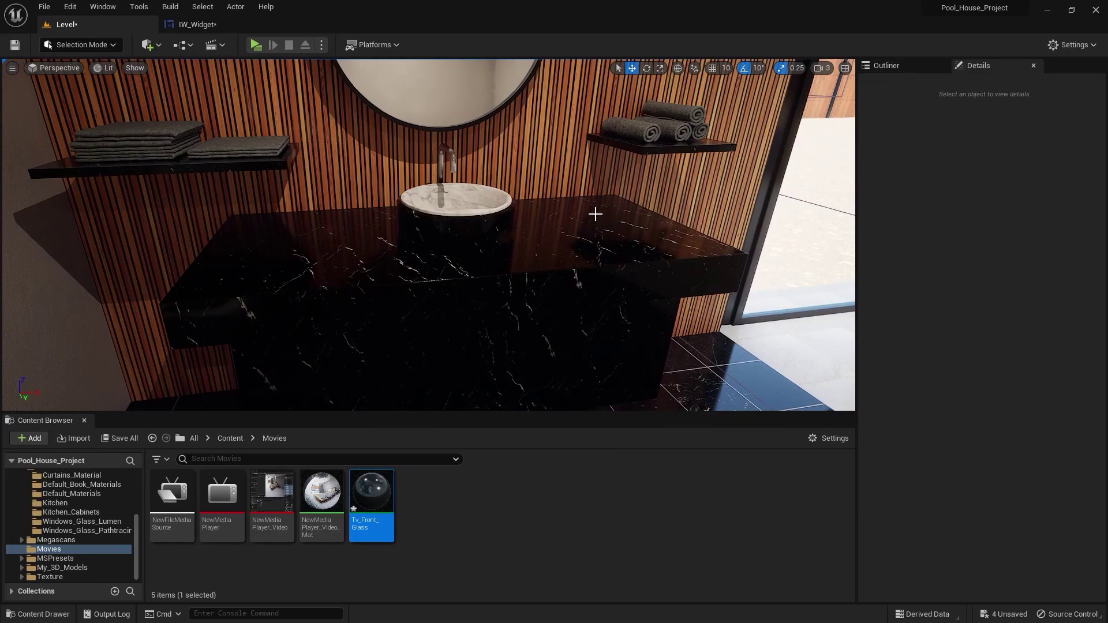